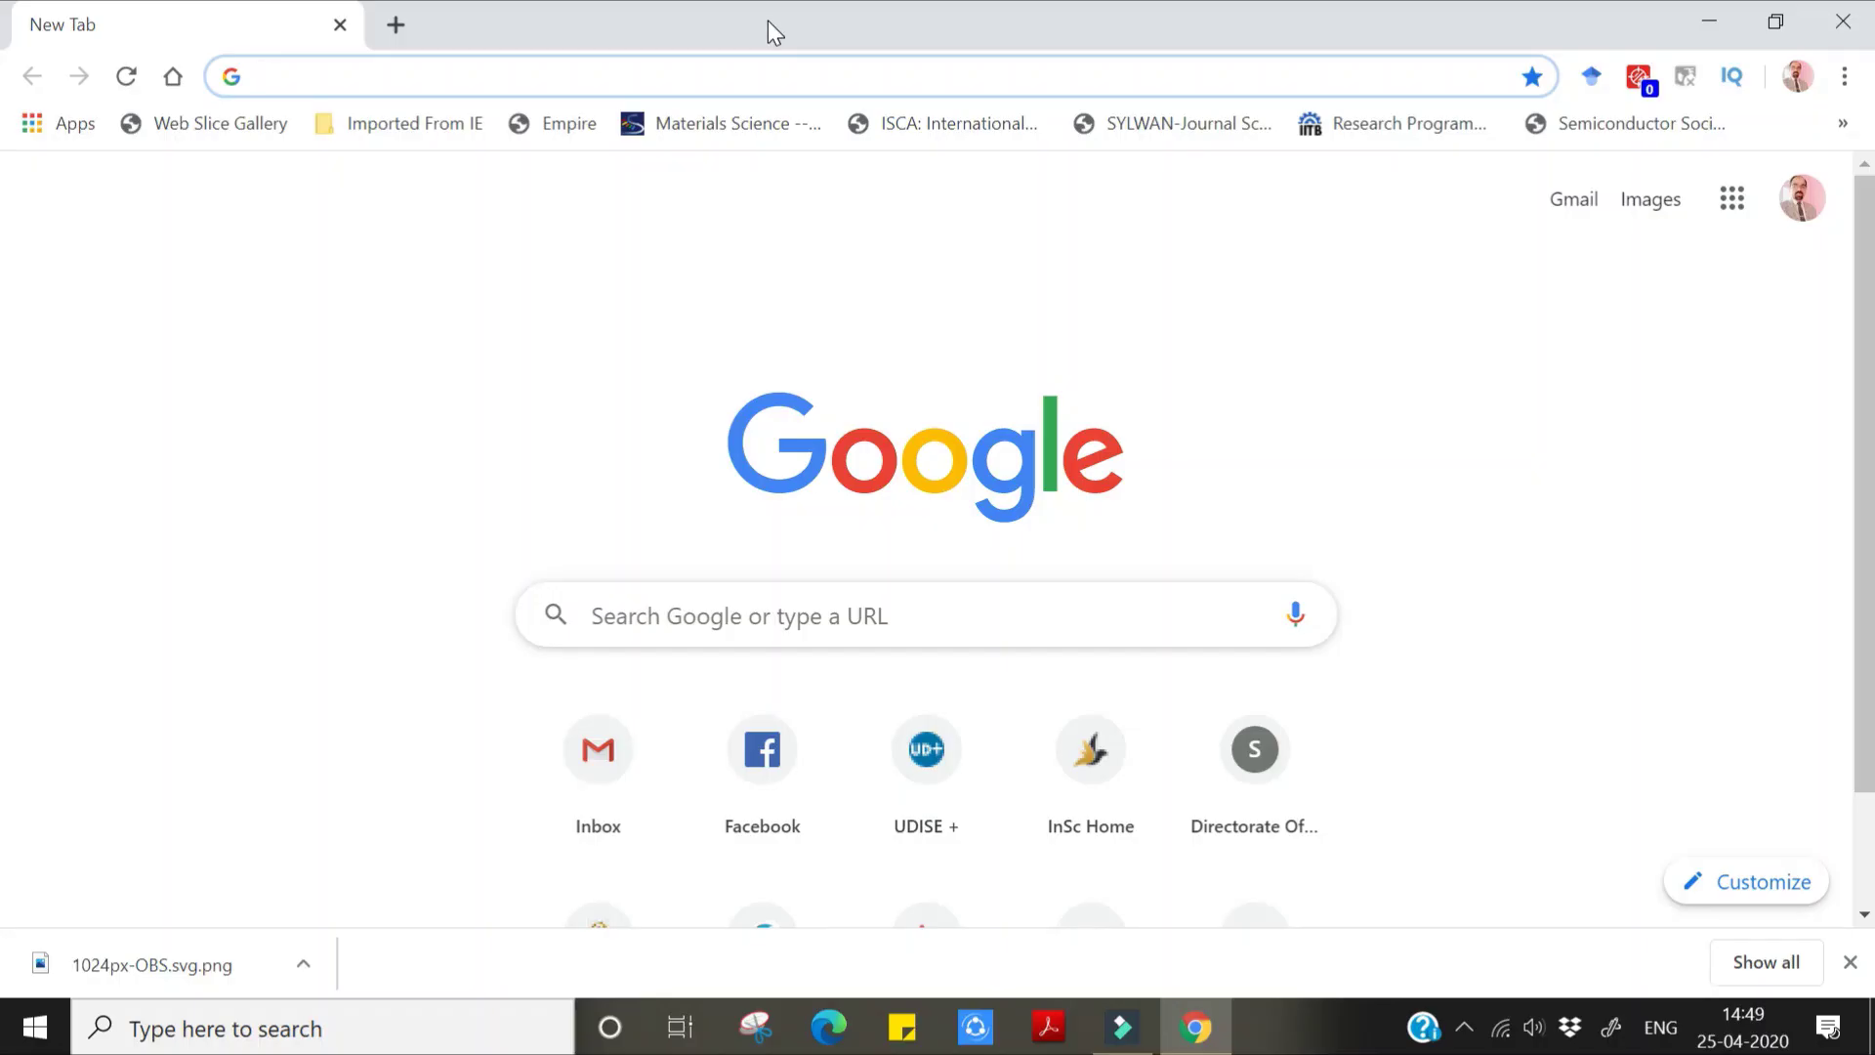
- Search Google for 'OBS' from the Chrome address bar
click(504, 78)
text(OB)
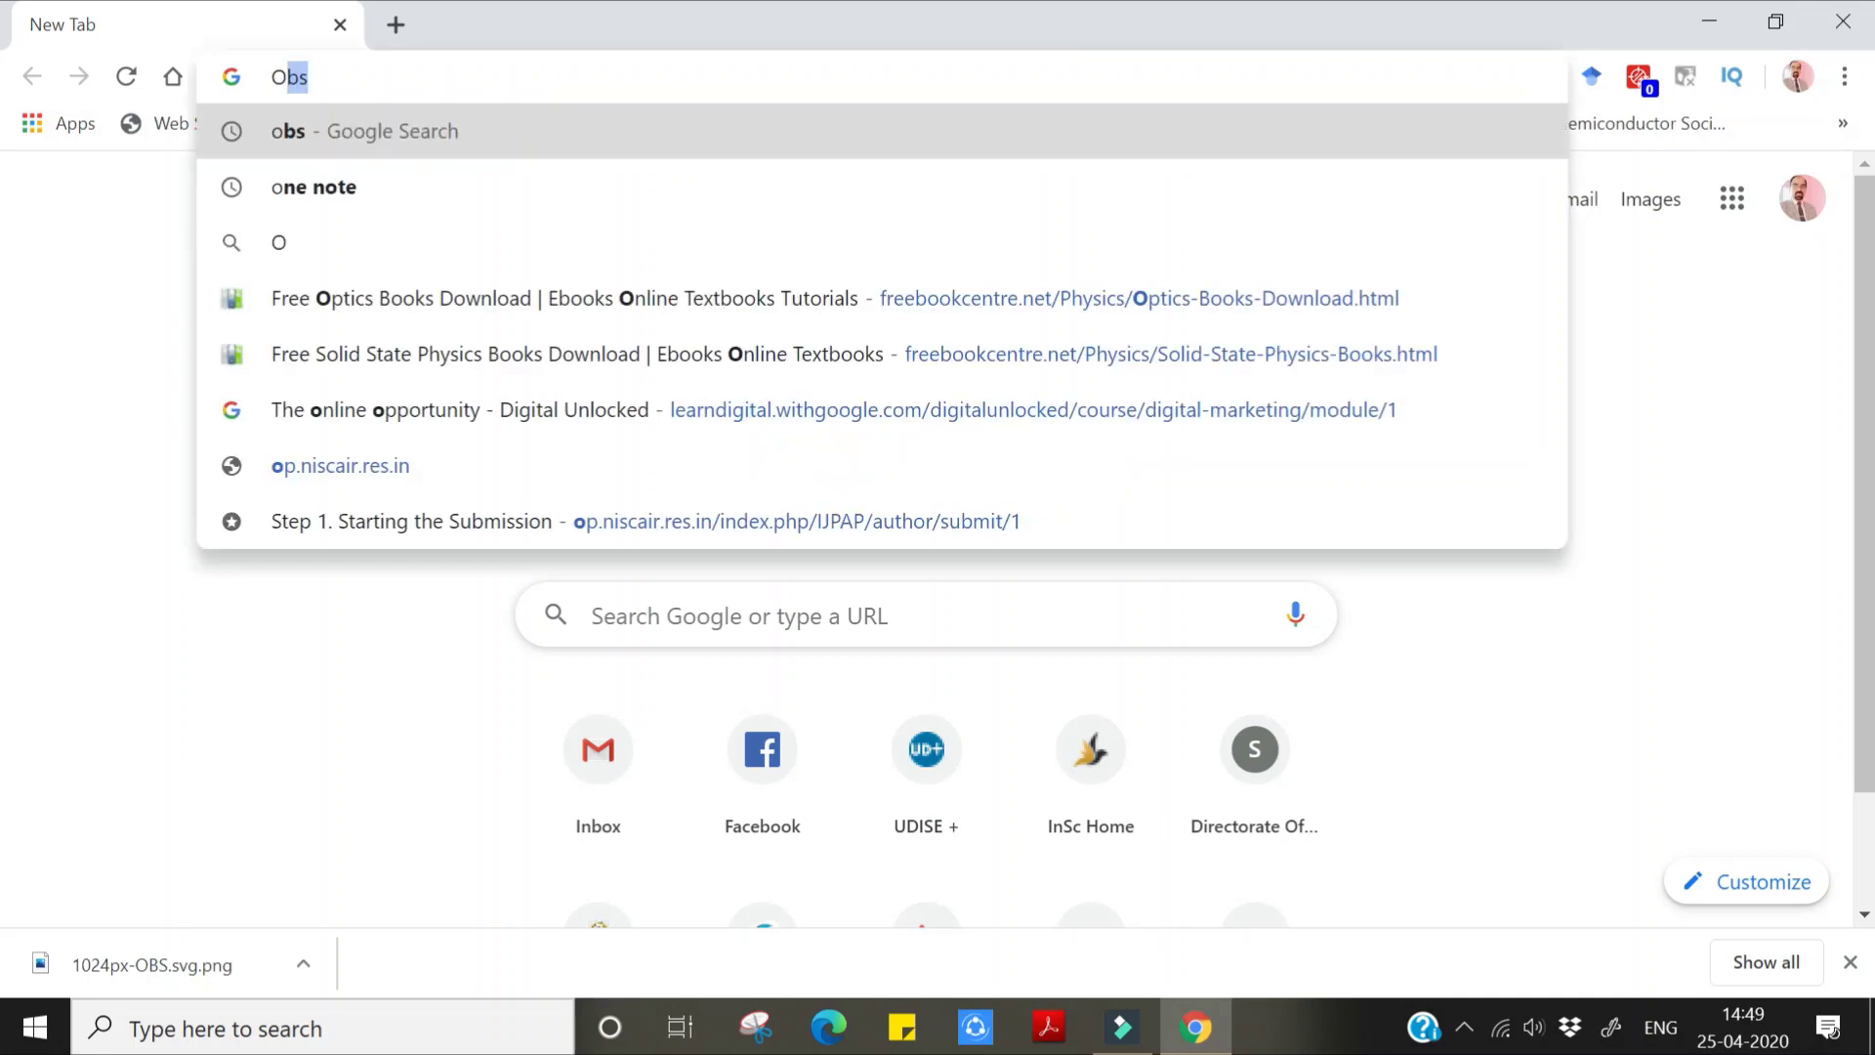
text(S)
key(Return)
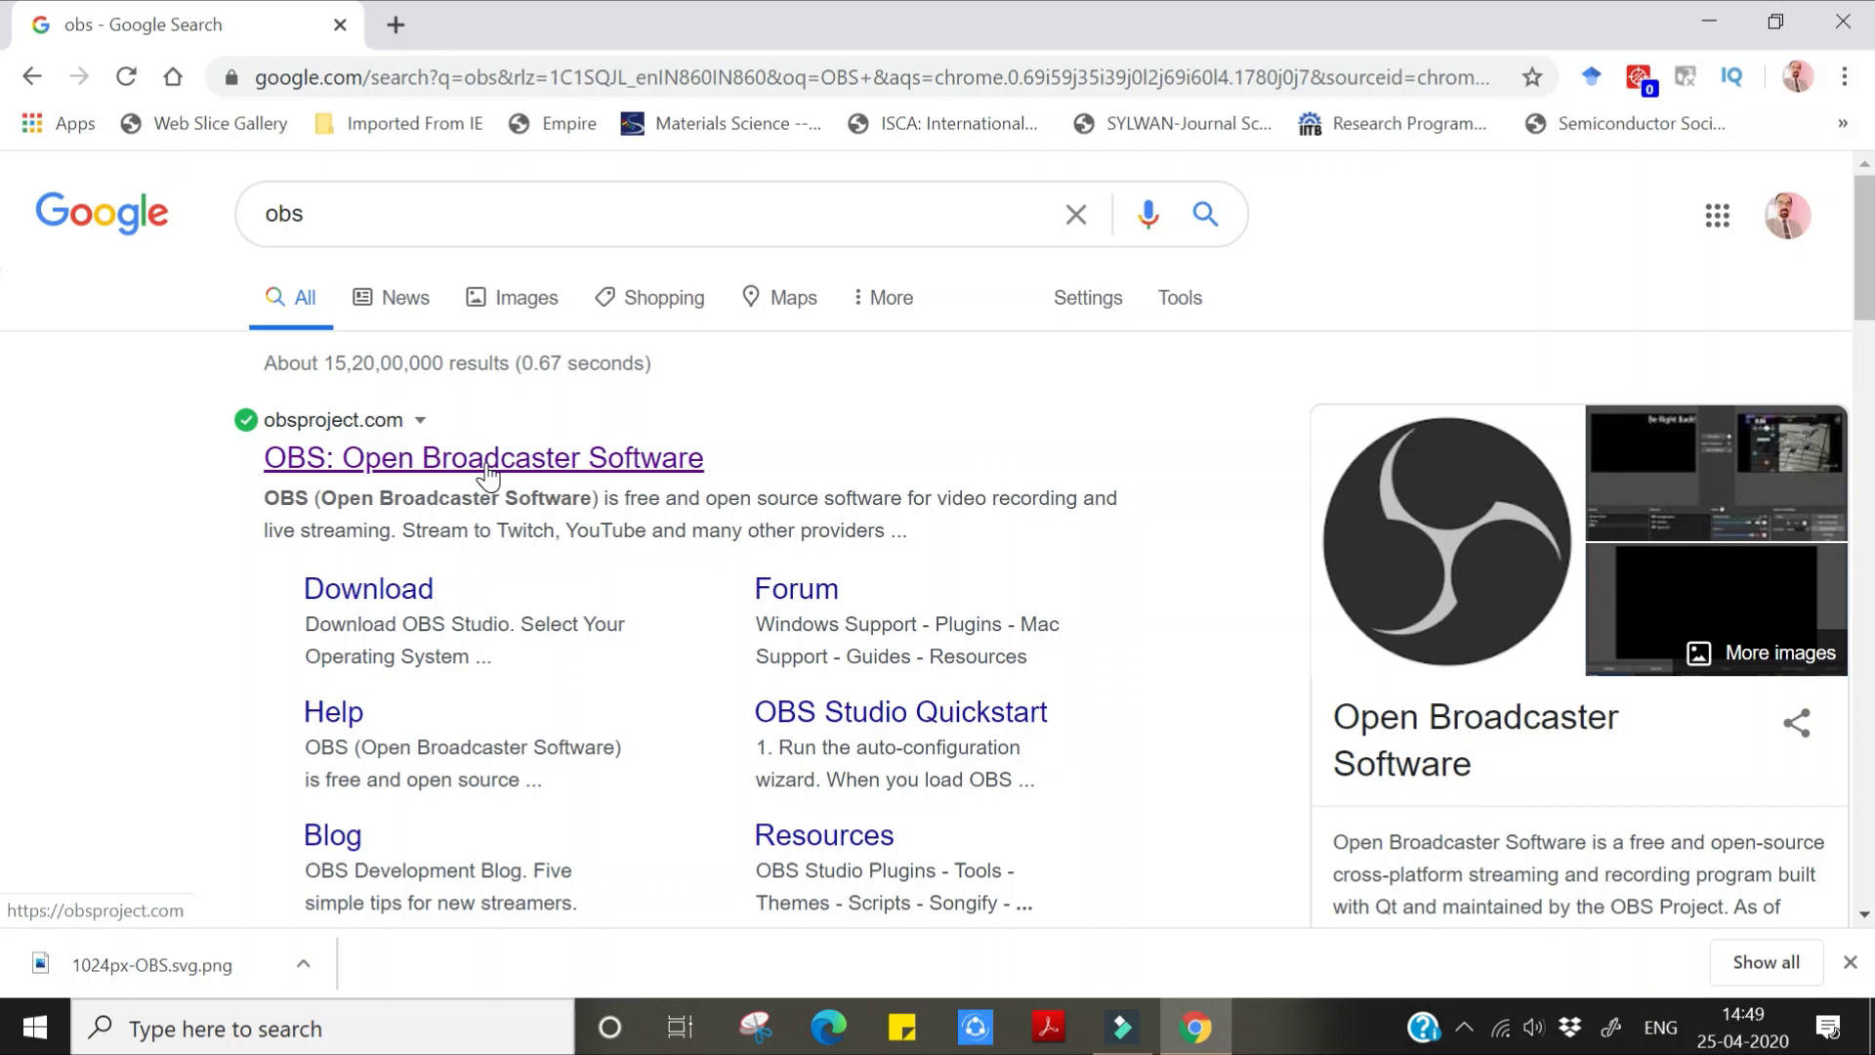
- Open the official obsproject.com site from the search results
click(488, 477)
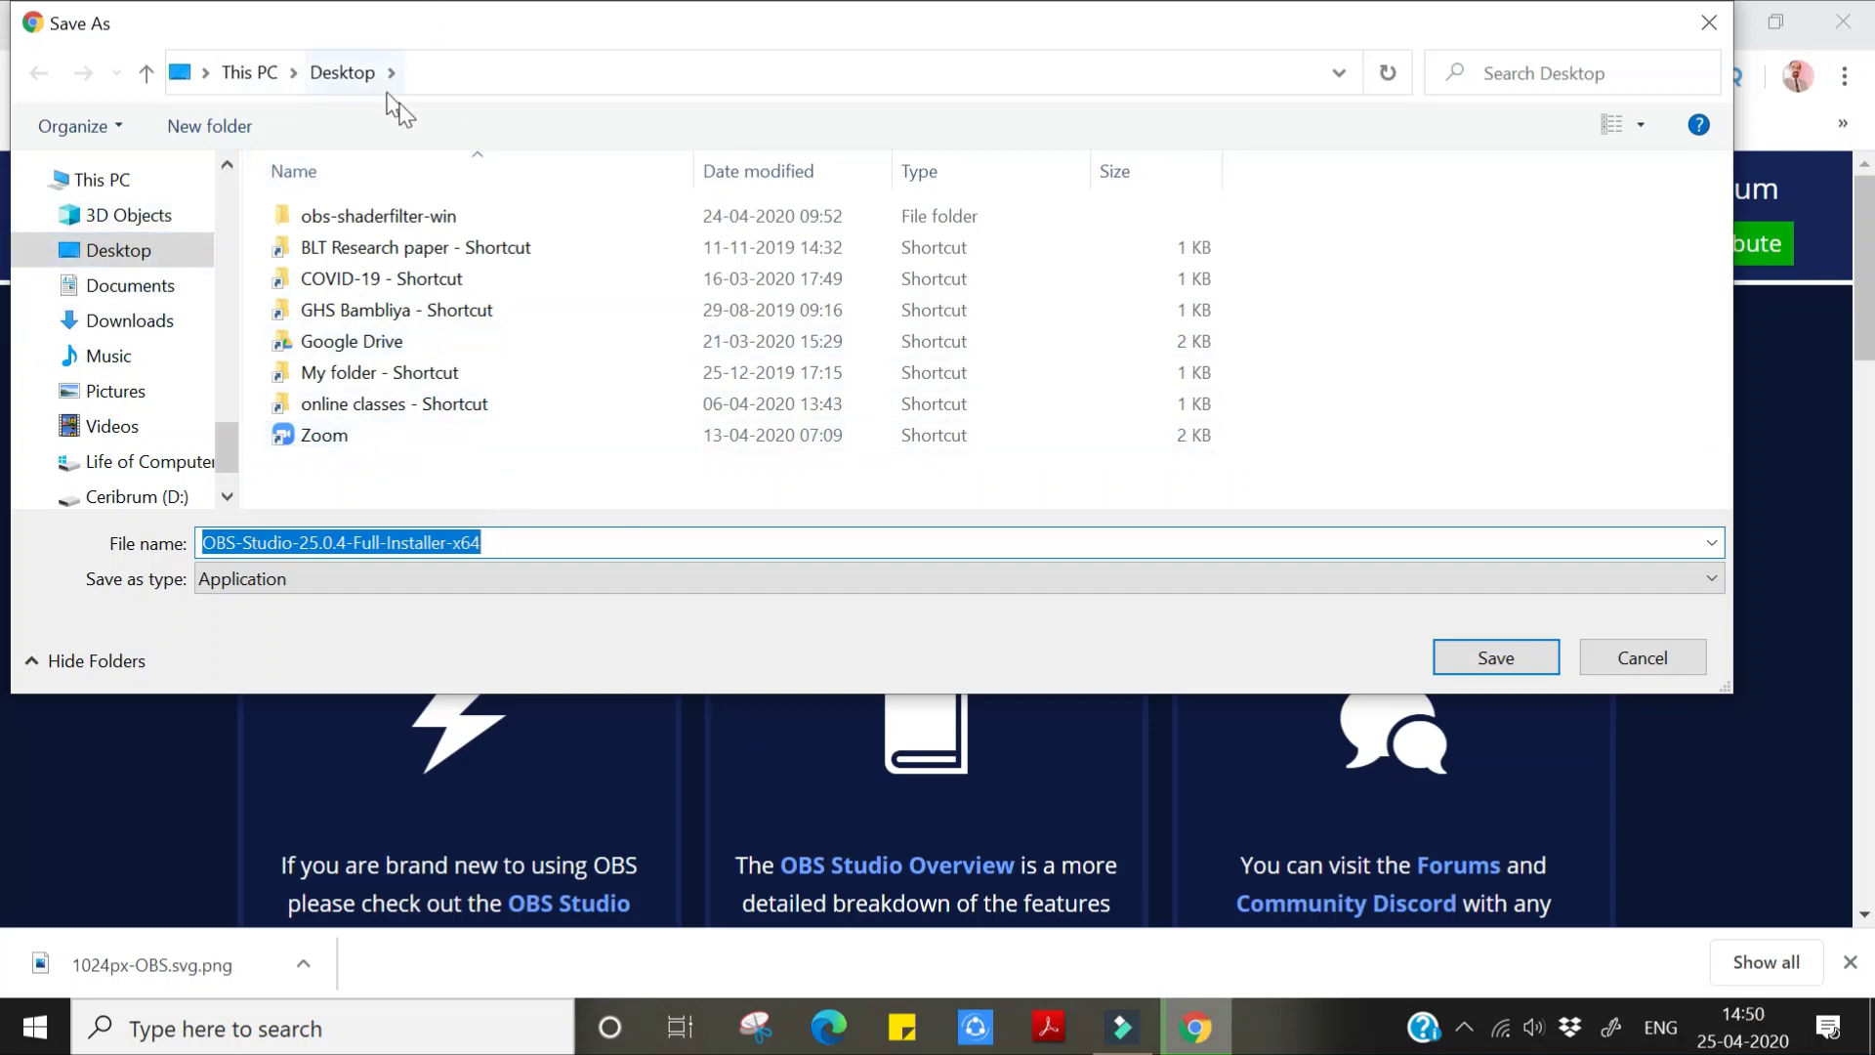
- Save the OBS Studio installer to the Desktop
click(1535, 657)
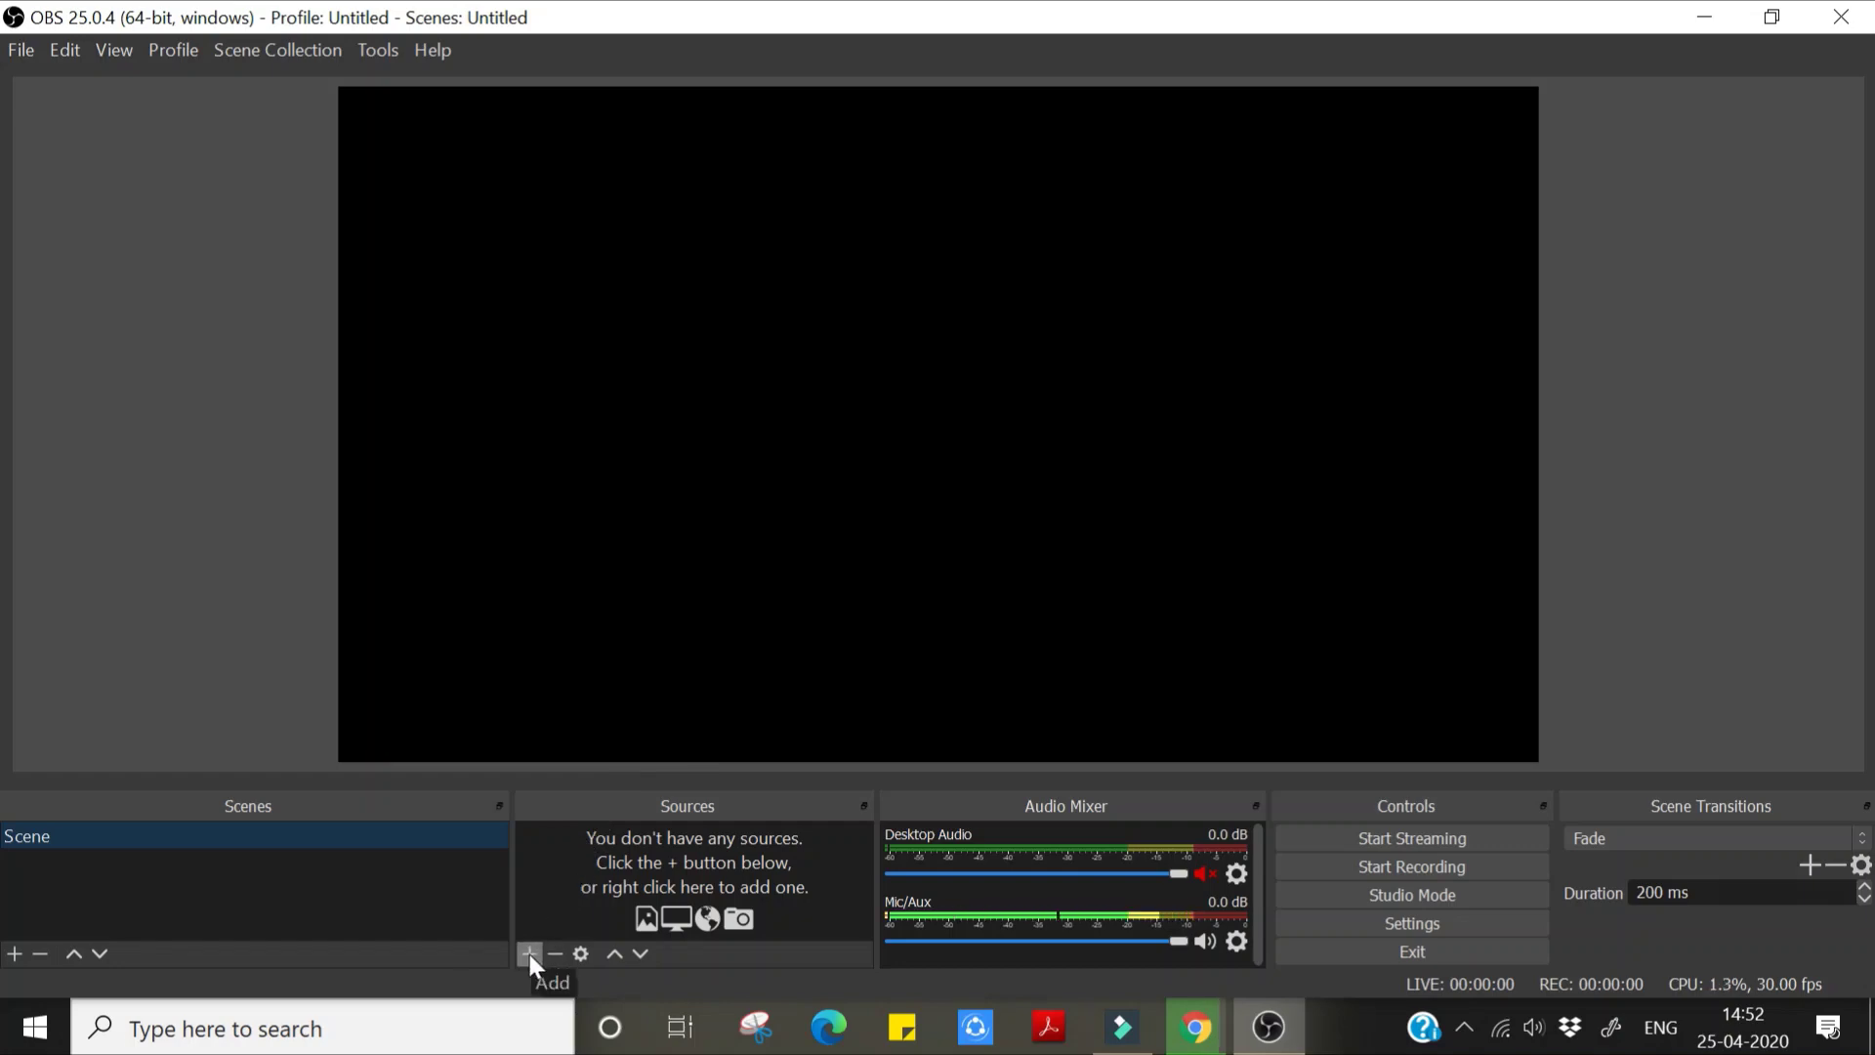
- Choose Video Capture Device from the Sources add menu
right_click(552, 870)
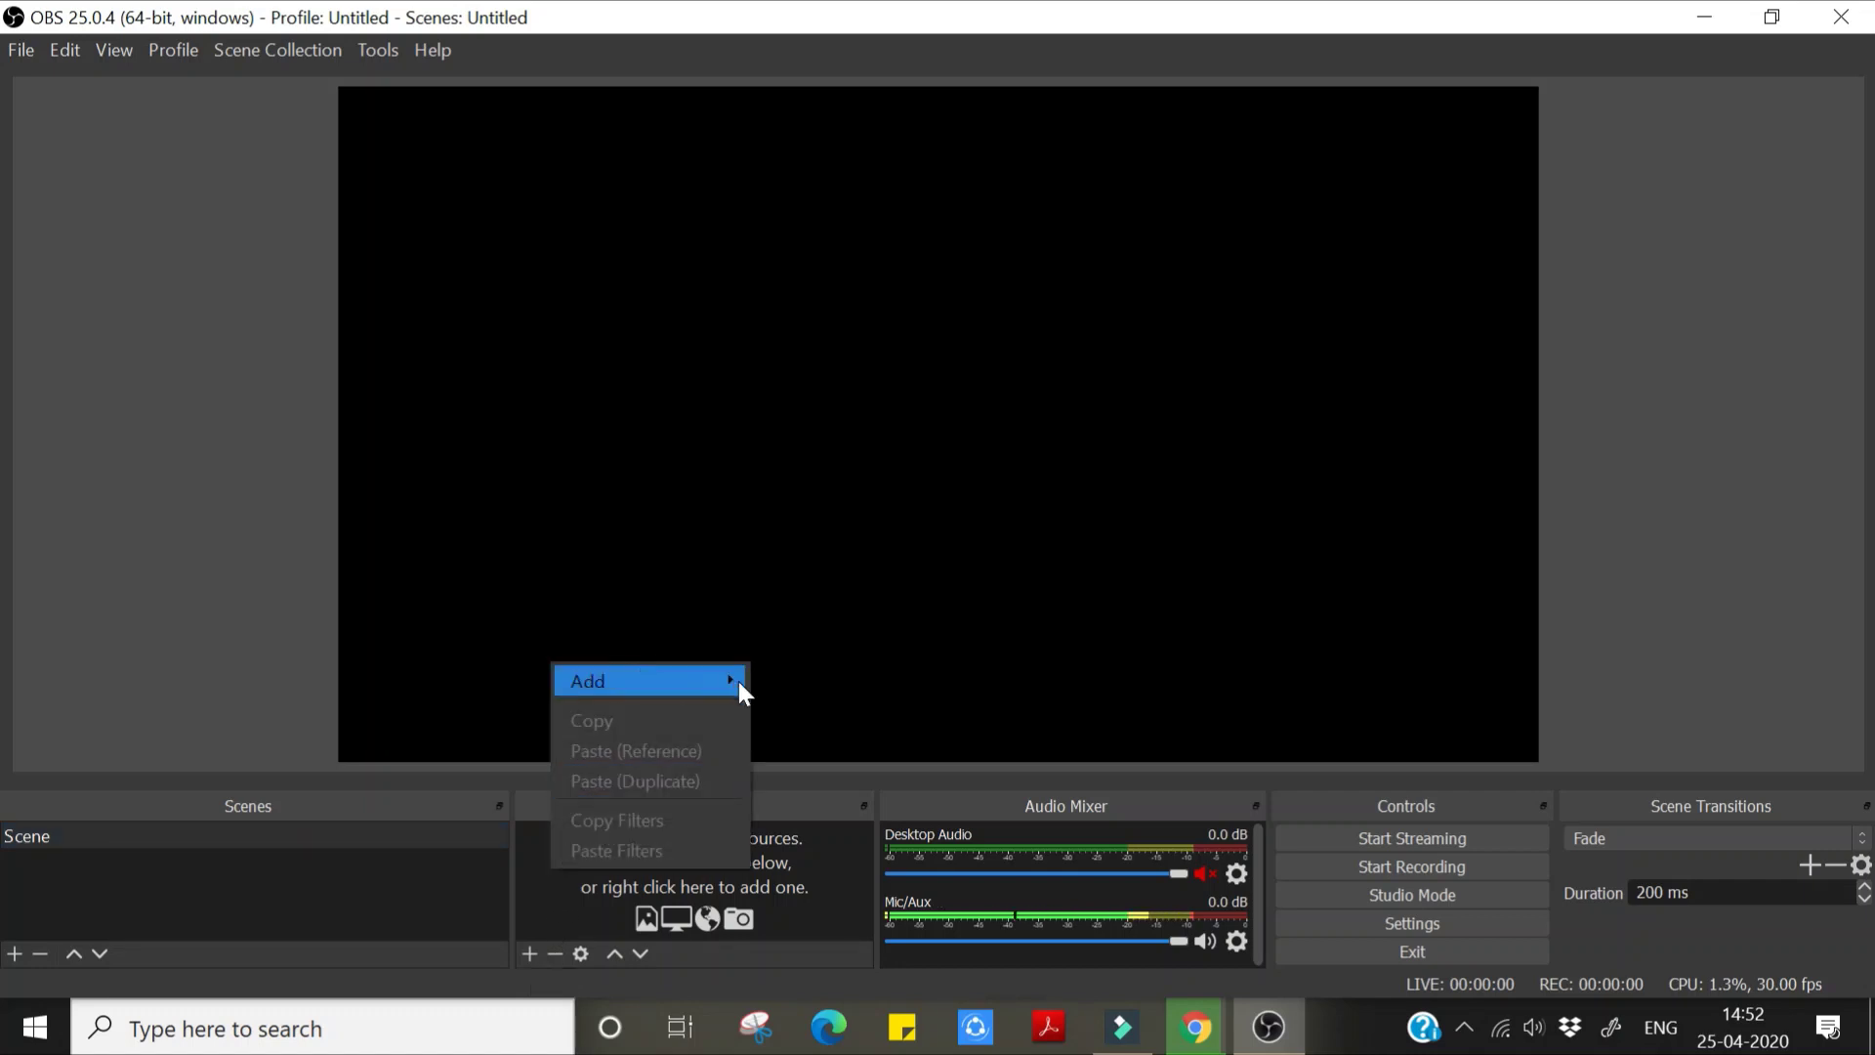
mouse_move(645, 682)
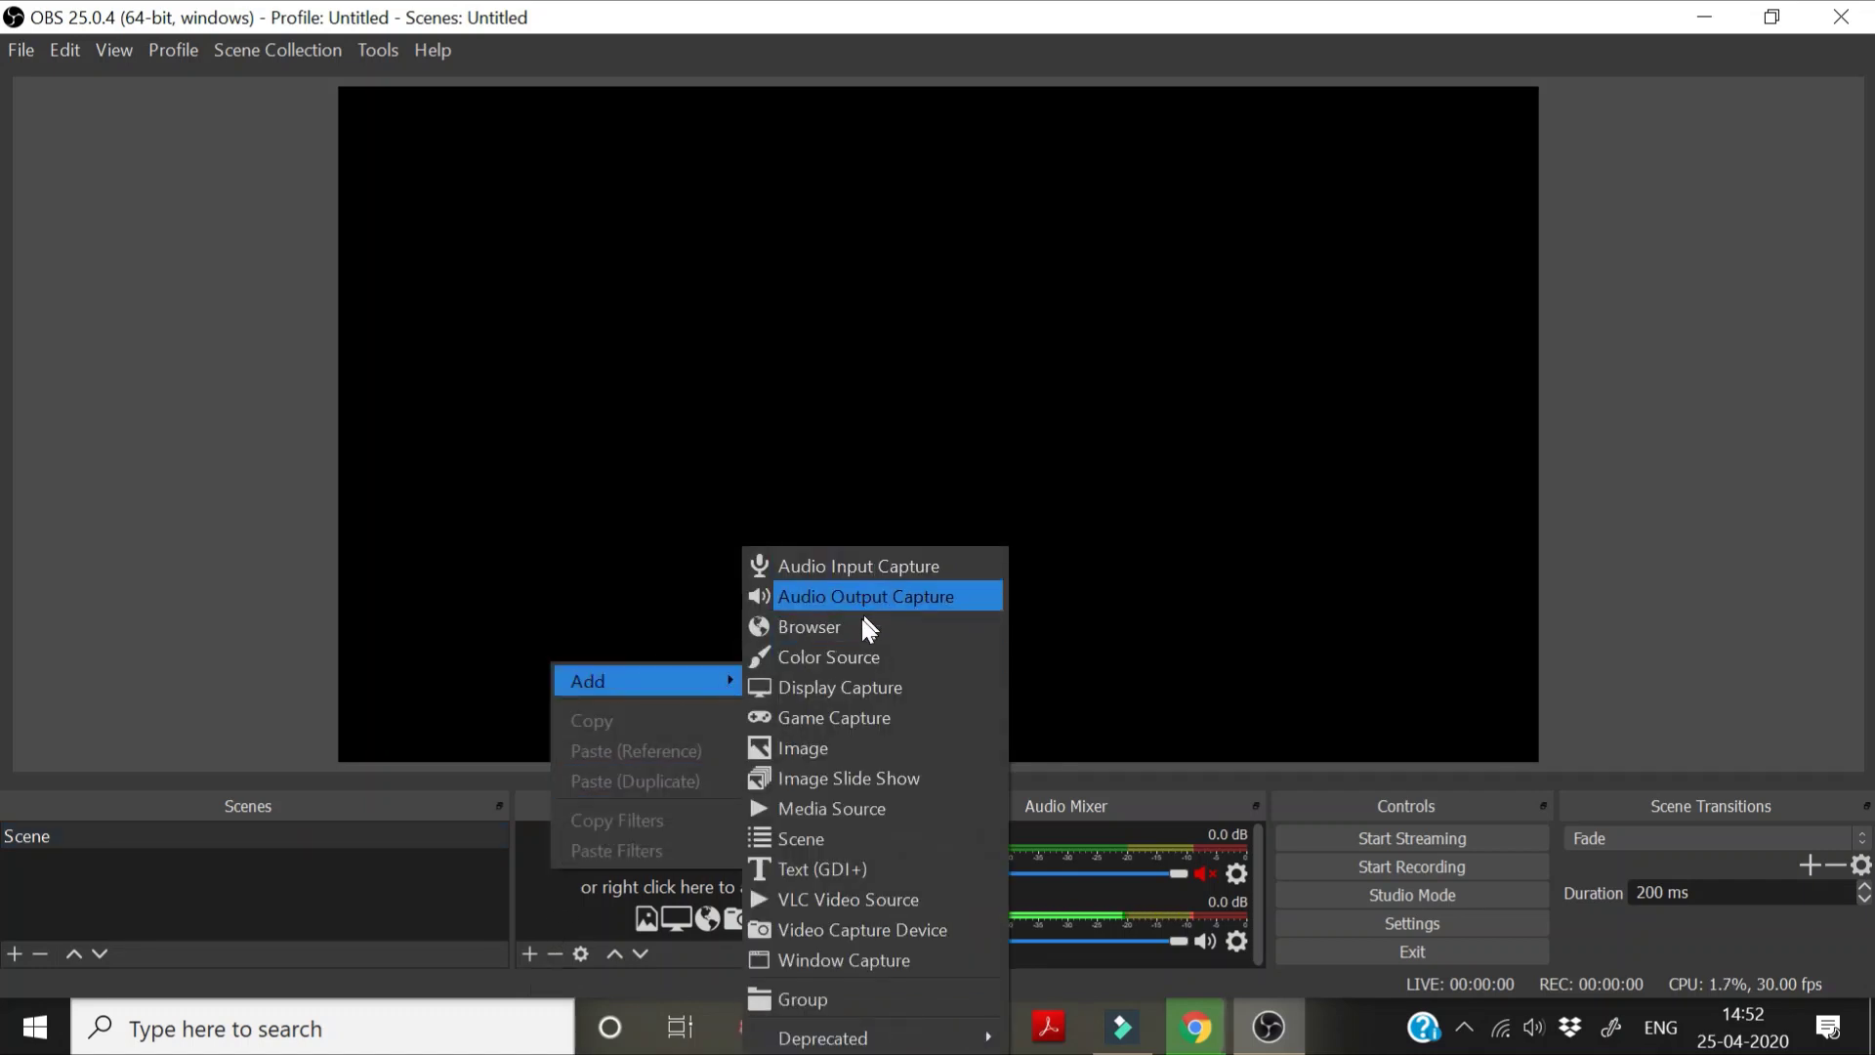
click(528, 951)
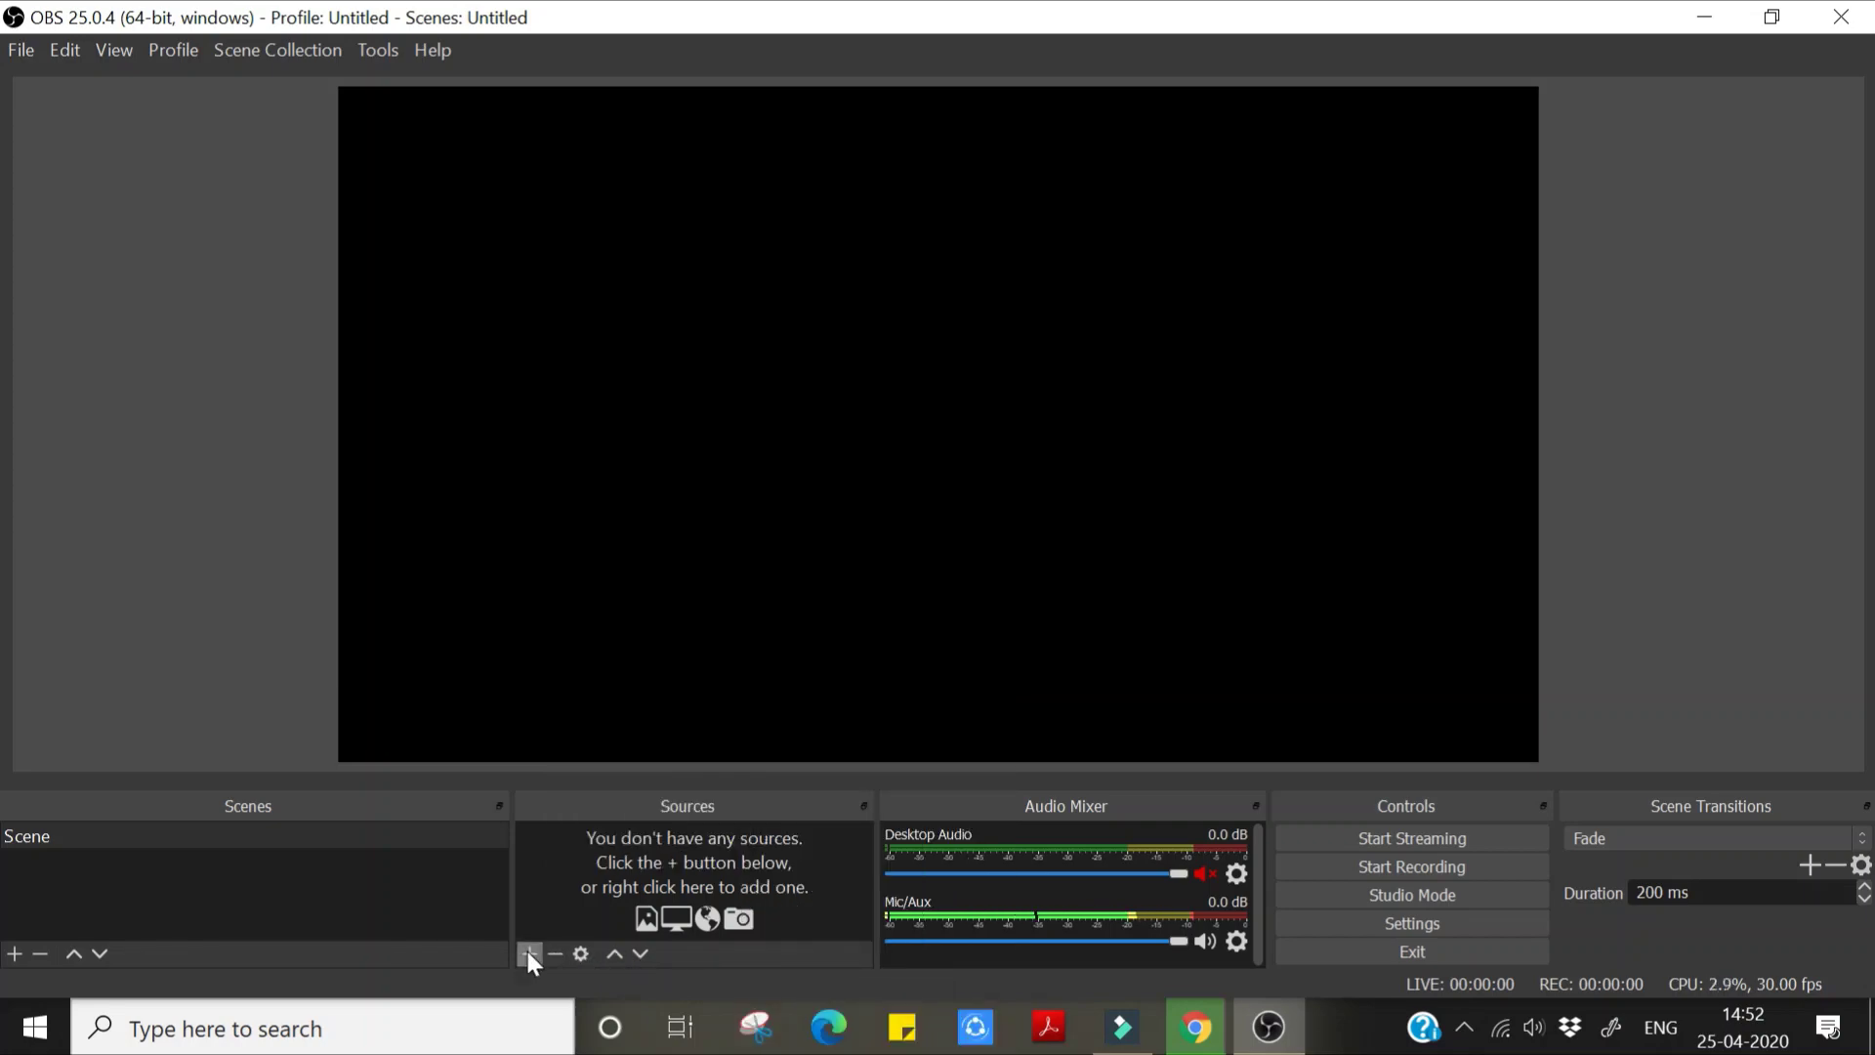
click(527, 952)
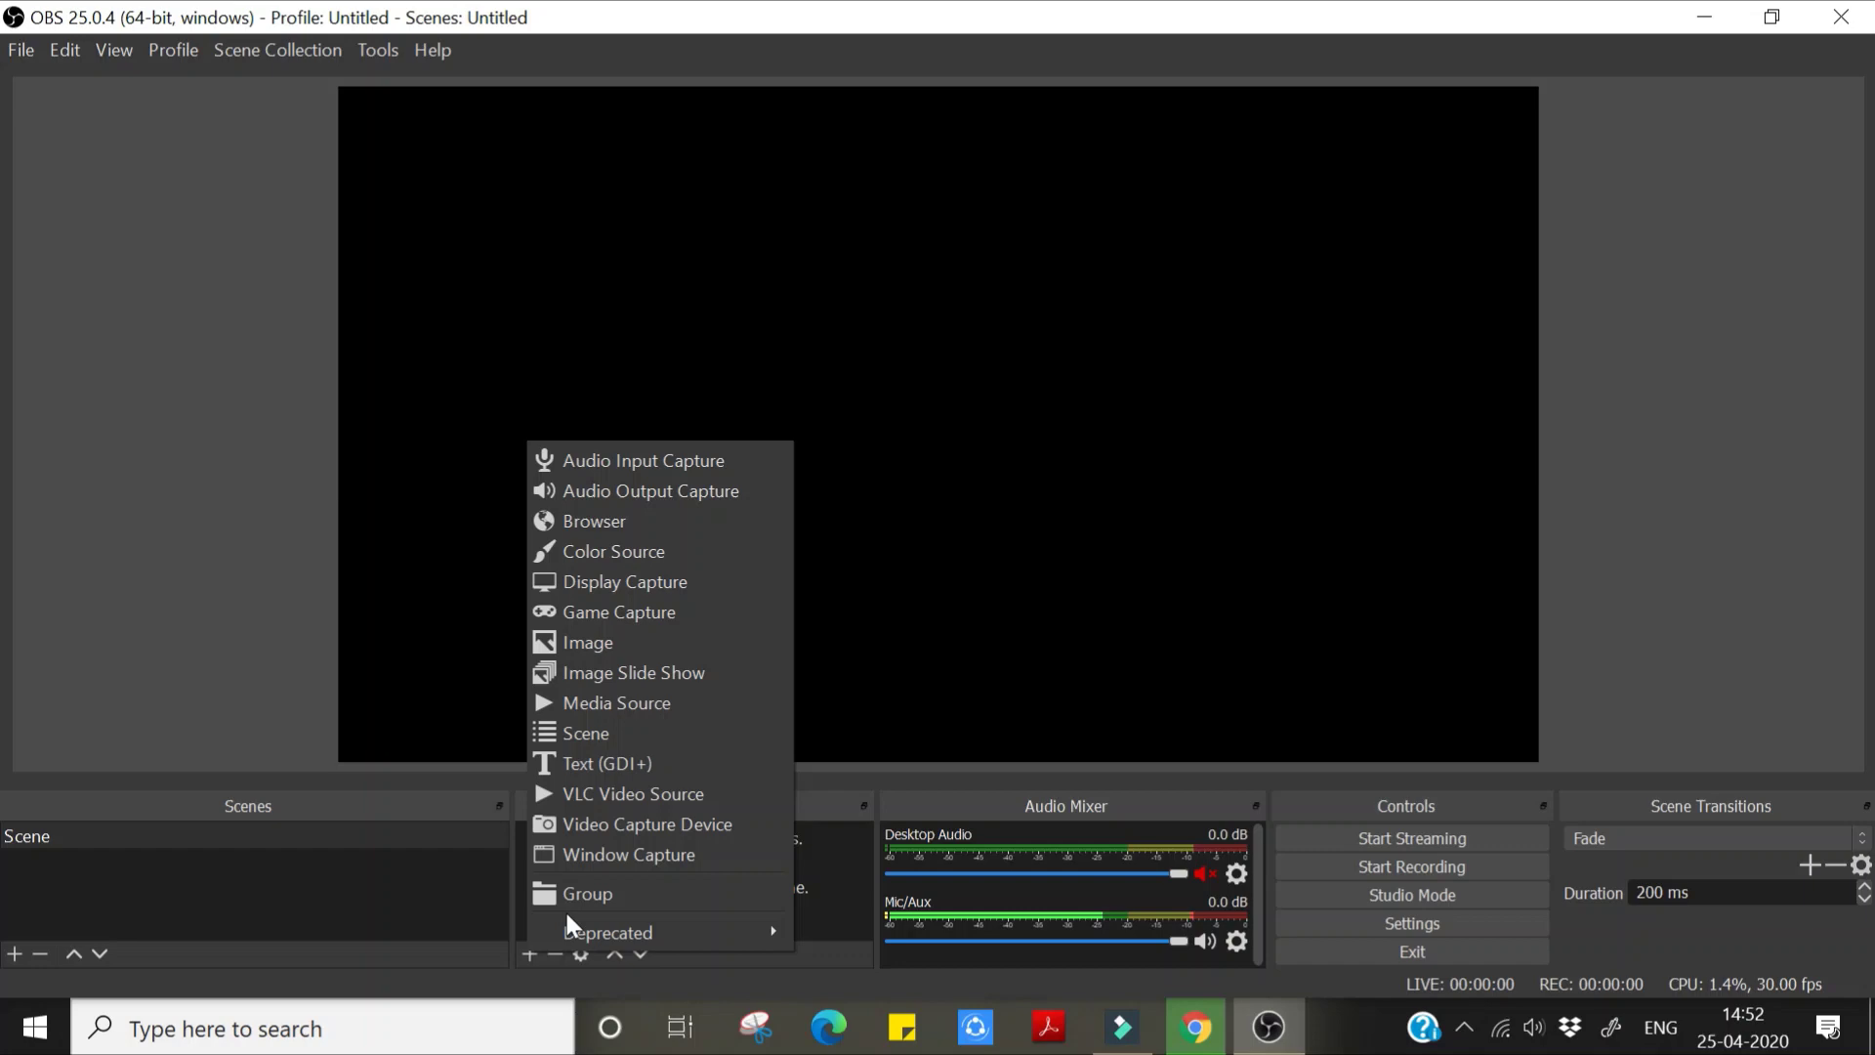
click(637, 826)
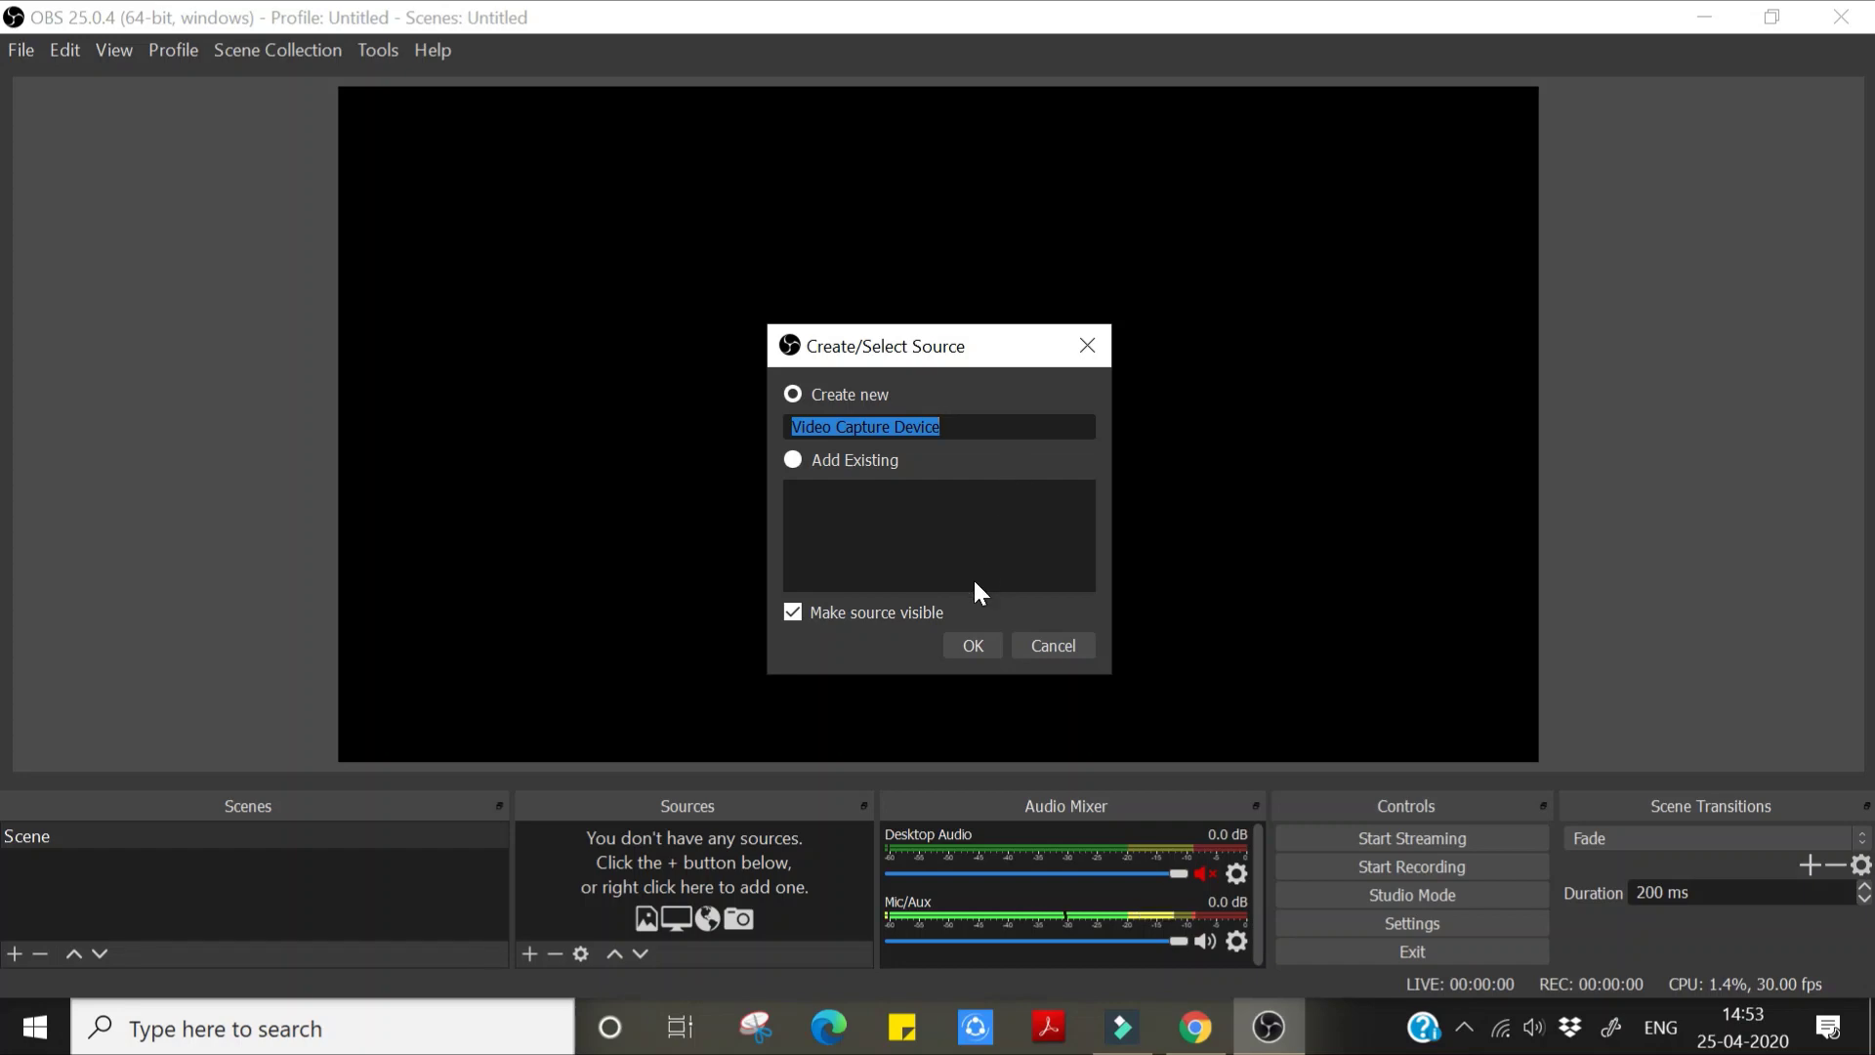
- Create the Video Capture Device source using the HP TrueVision HD Camera
click(956, 648)
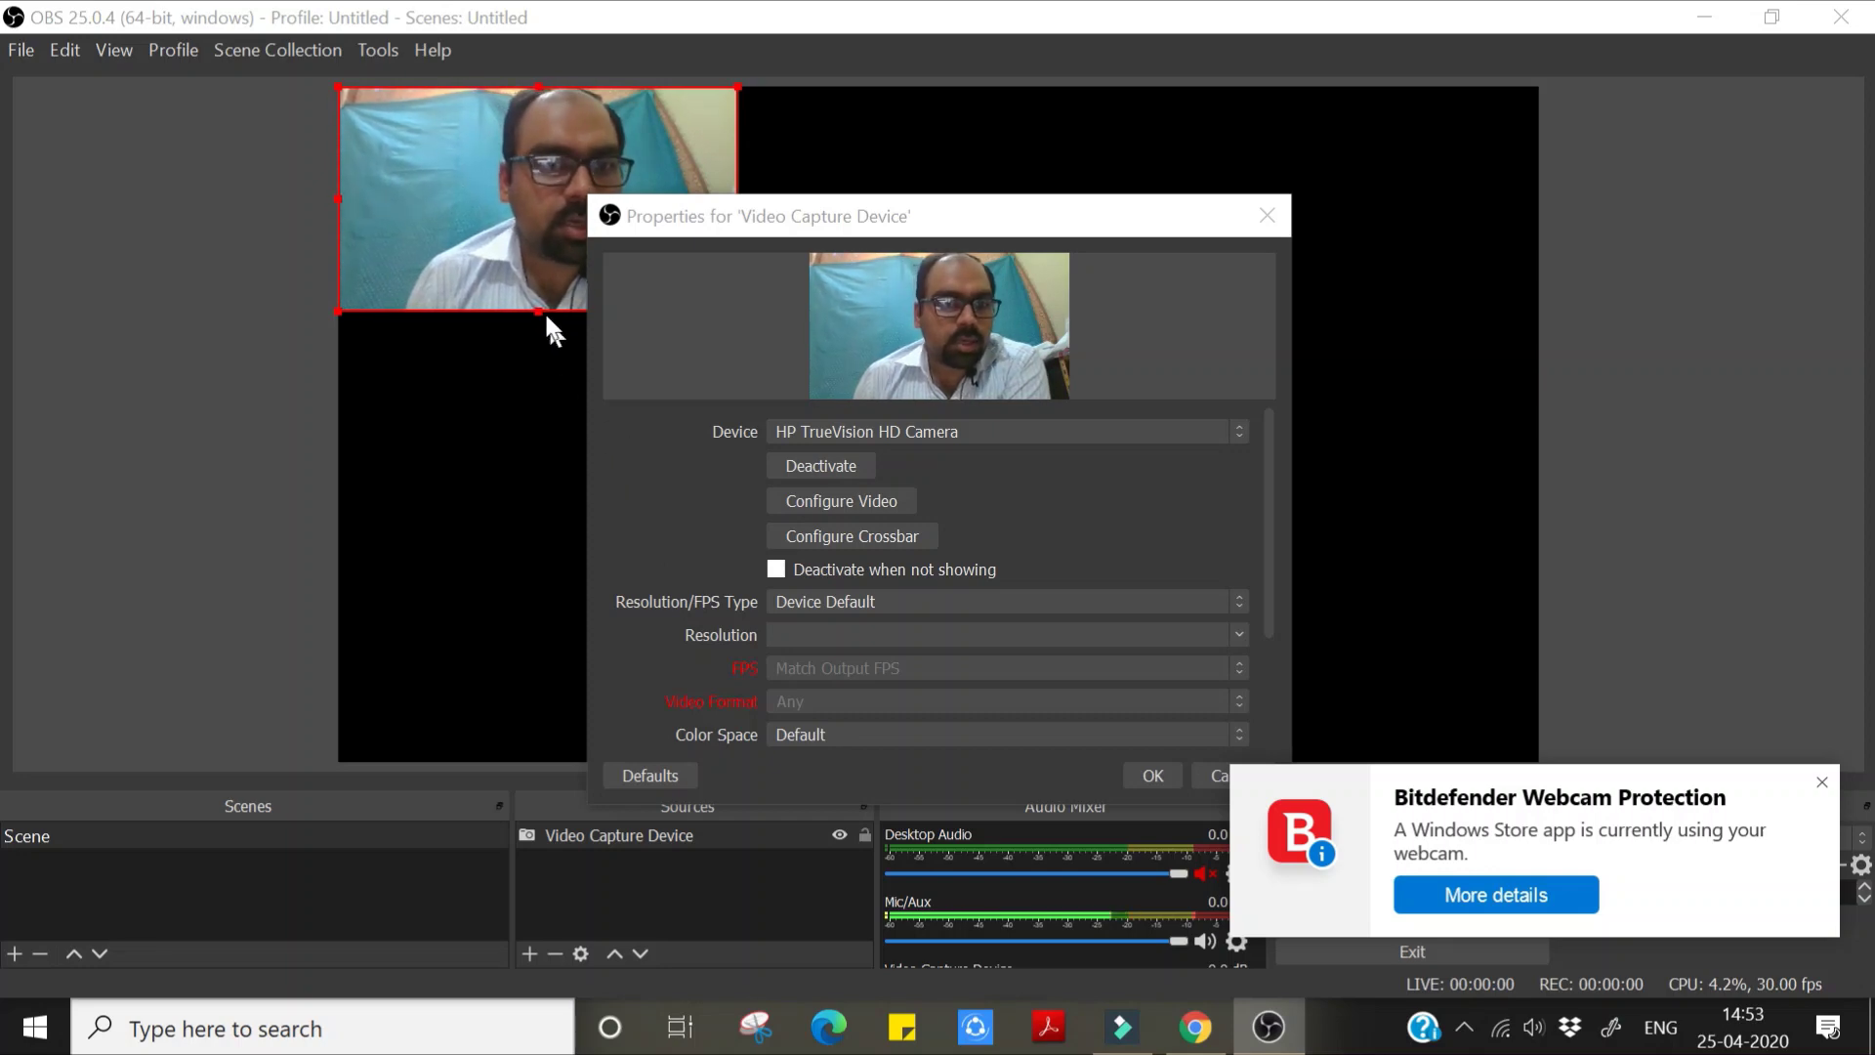
drag(834, 219, 847, 93)
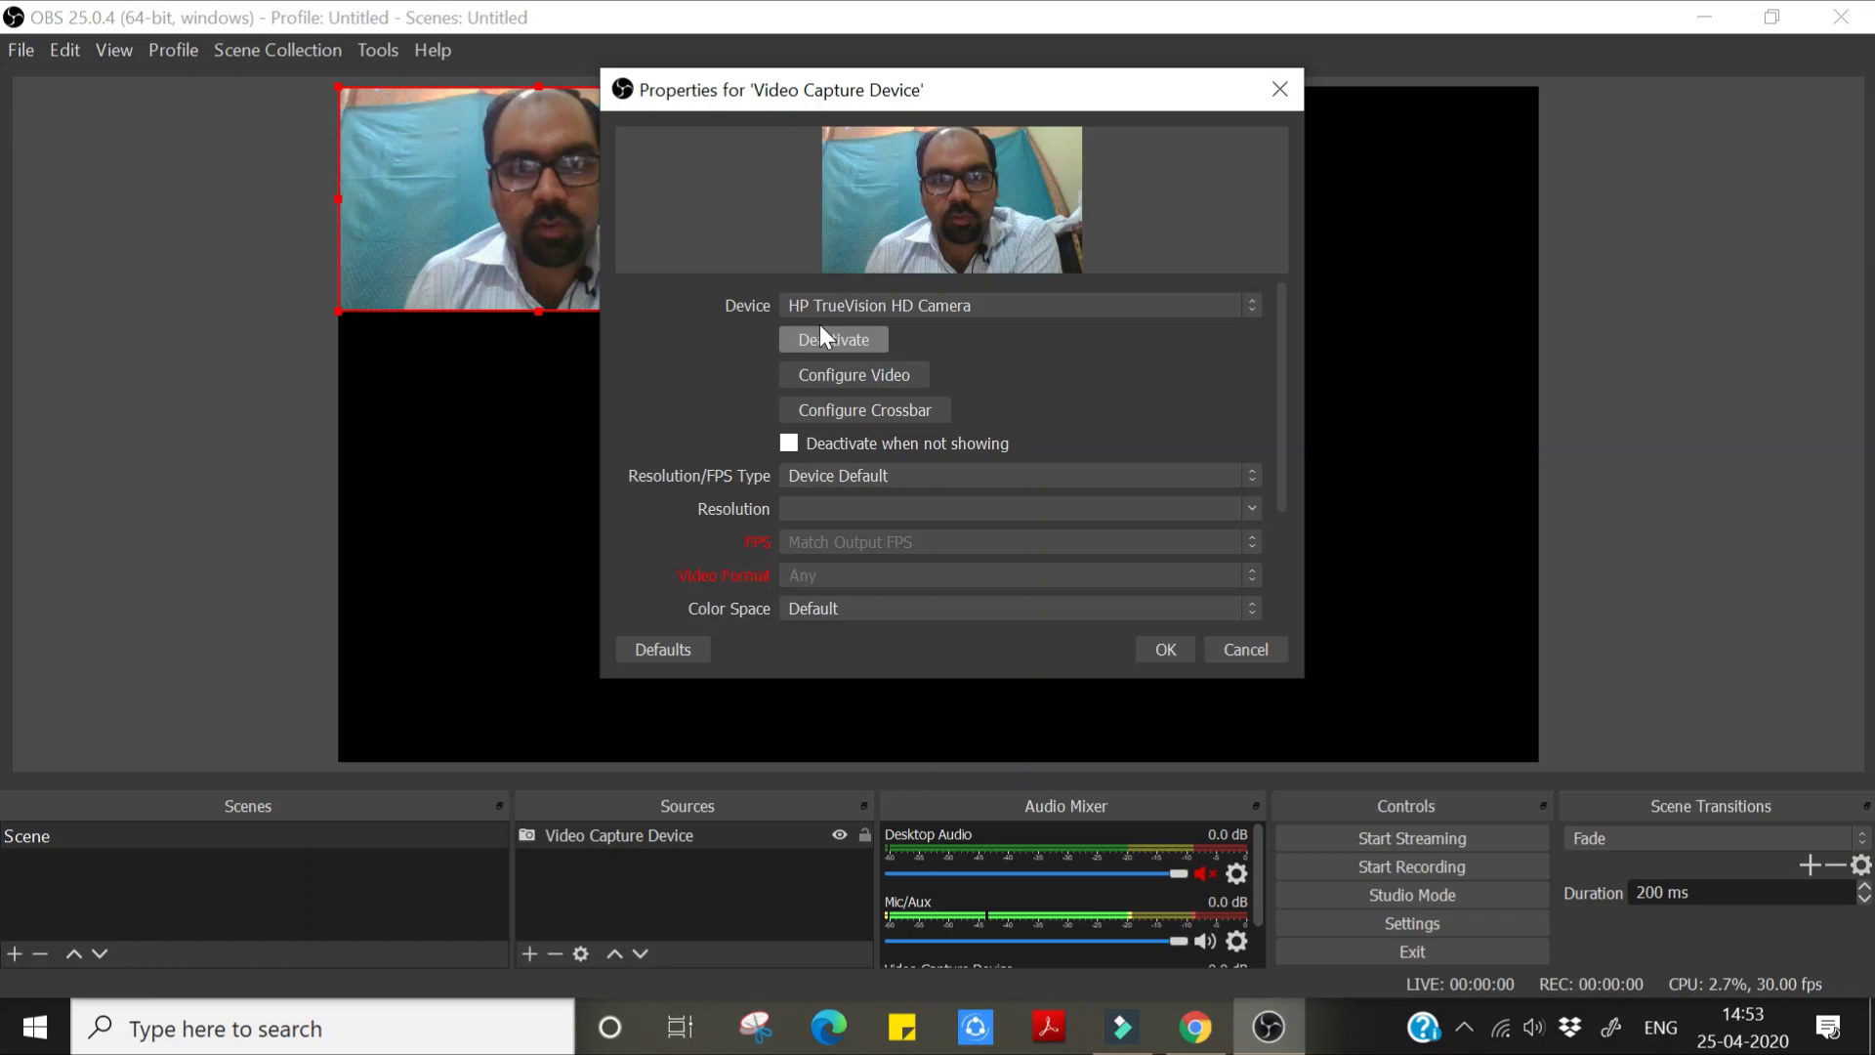
click(877, 308)
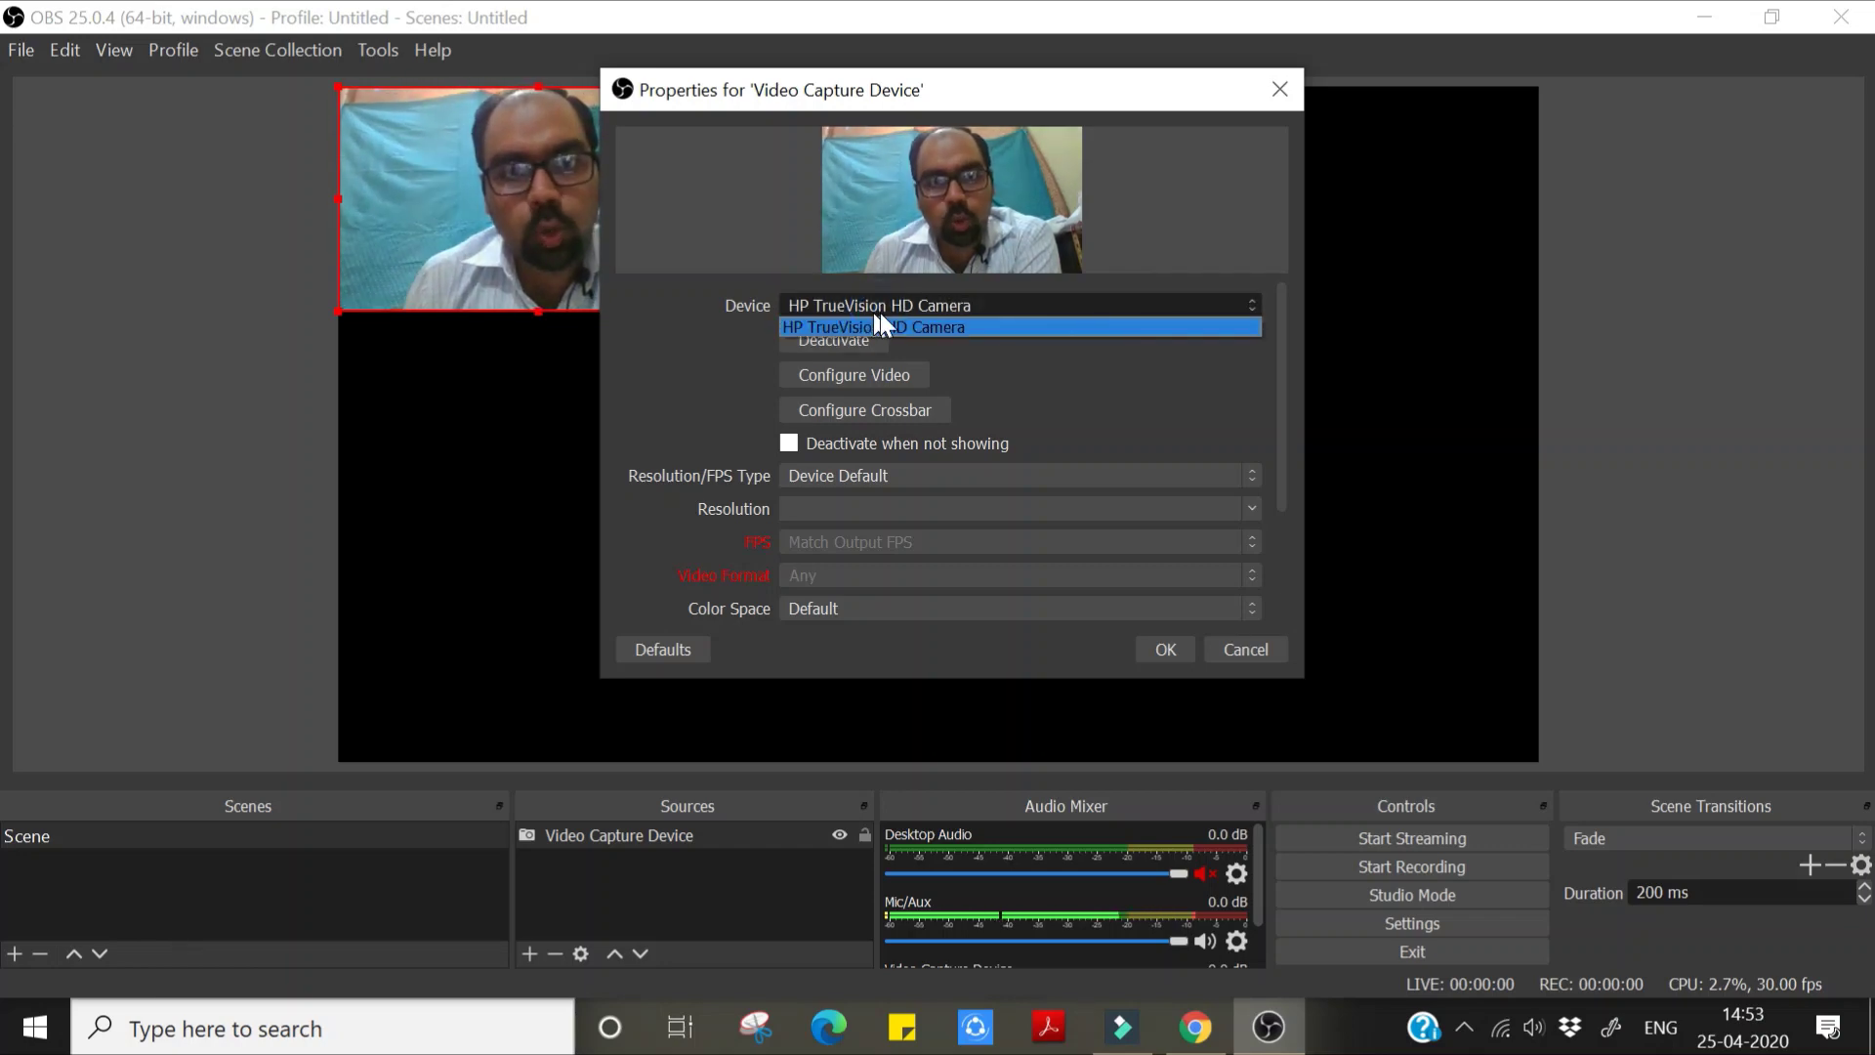
click(998, 379)
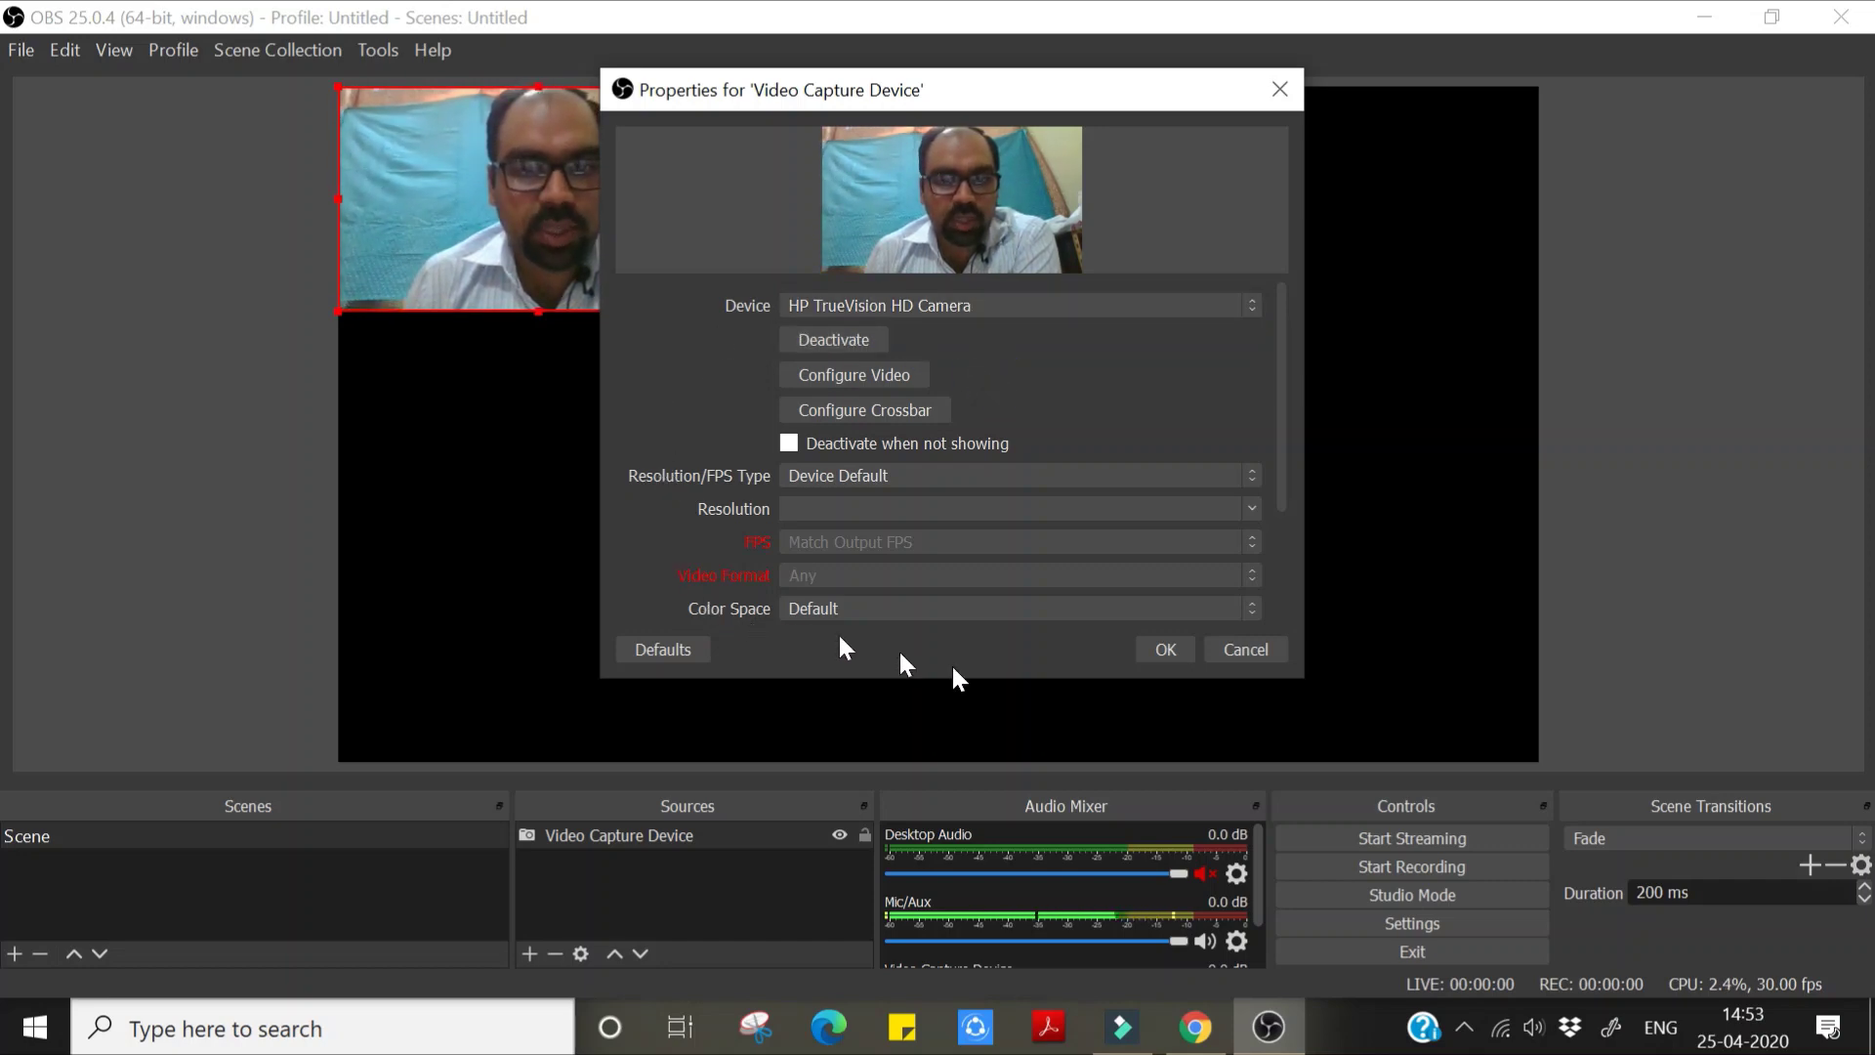
- Accept the webcam properties so the camera feed shows in the preview
click(1171, 644)
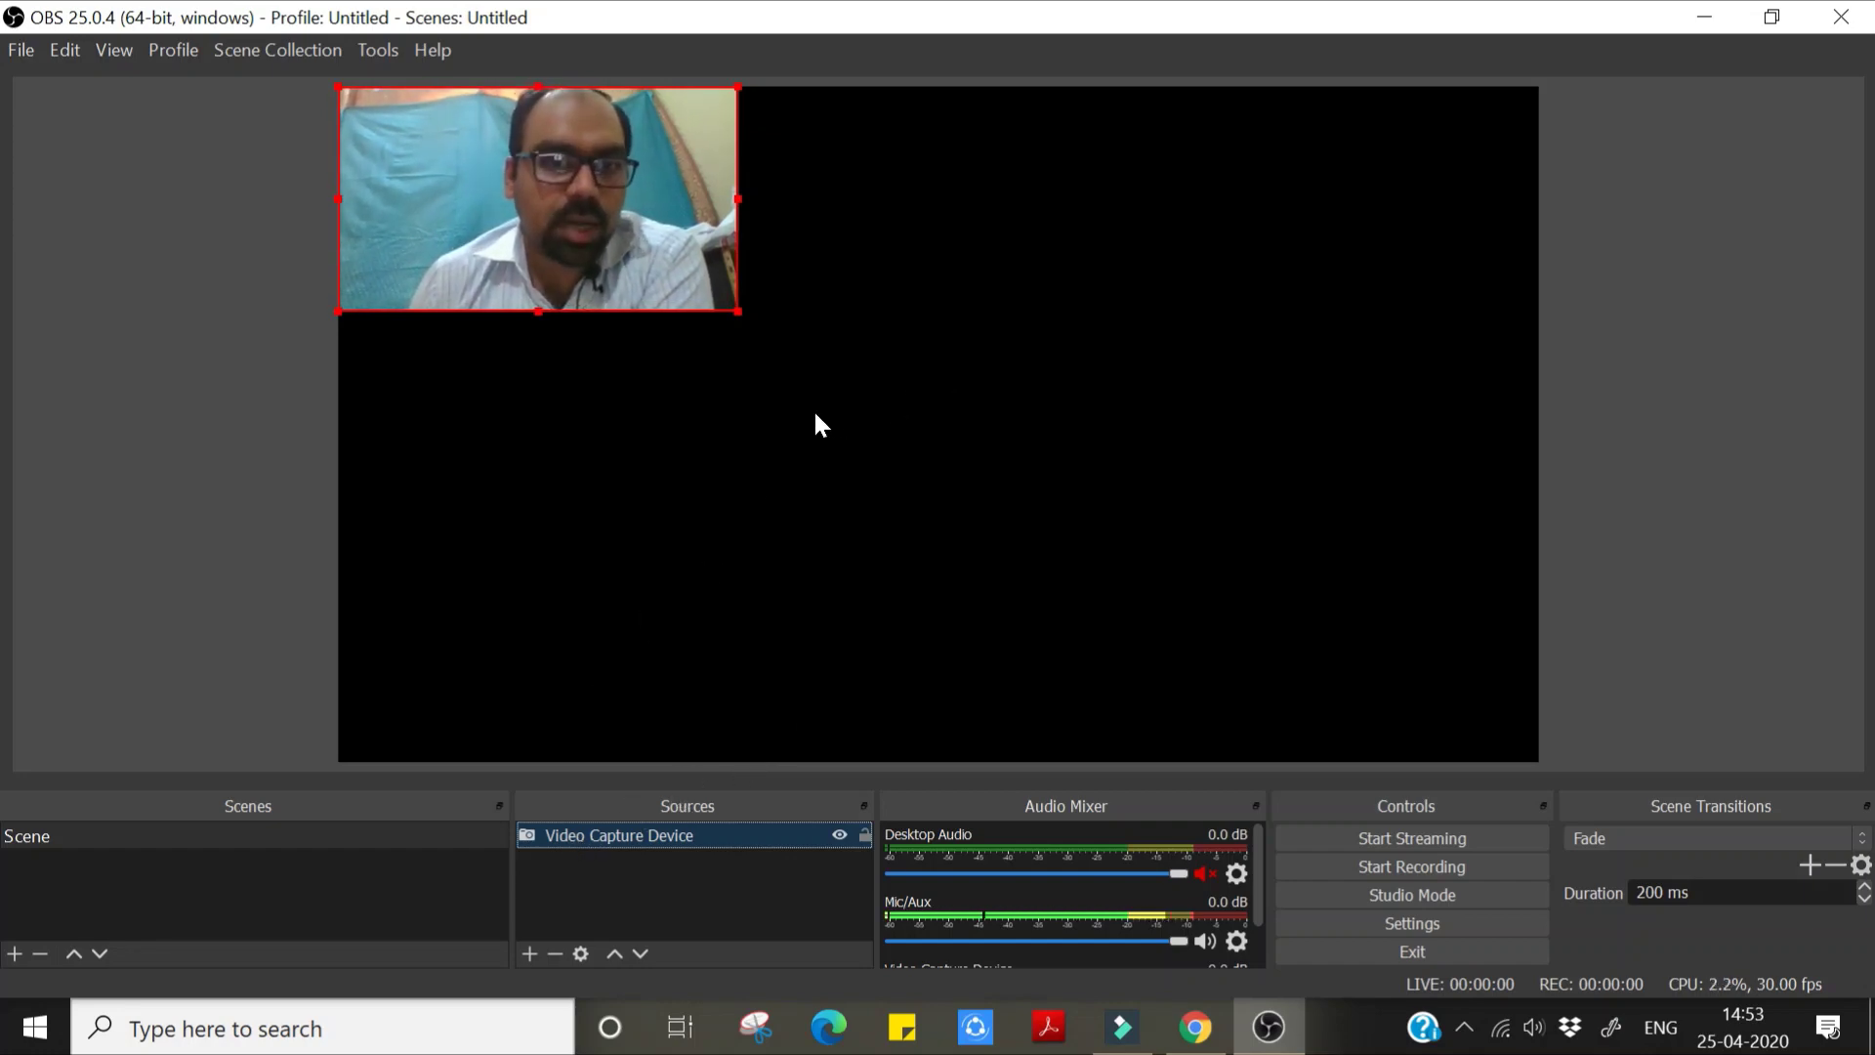
- Choose Display Capture as the new source and move its naming dialog aside
click(531, 953)
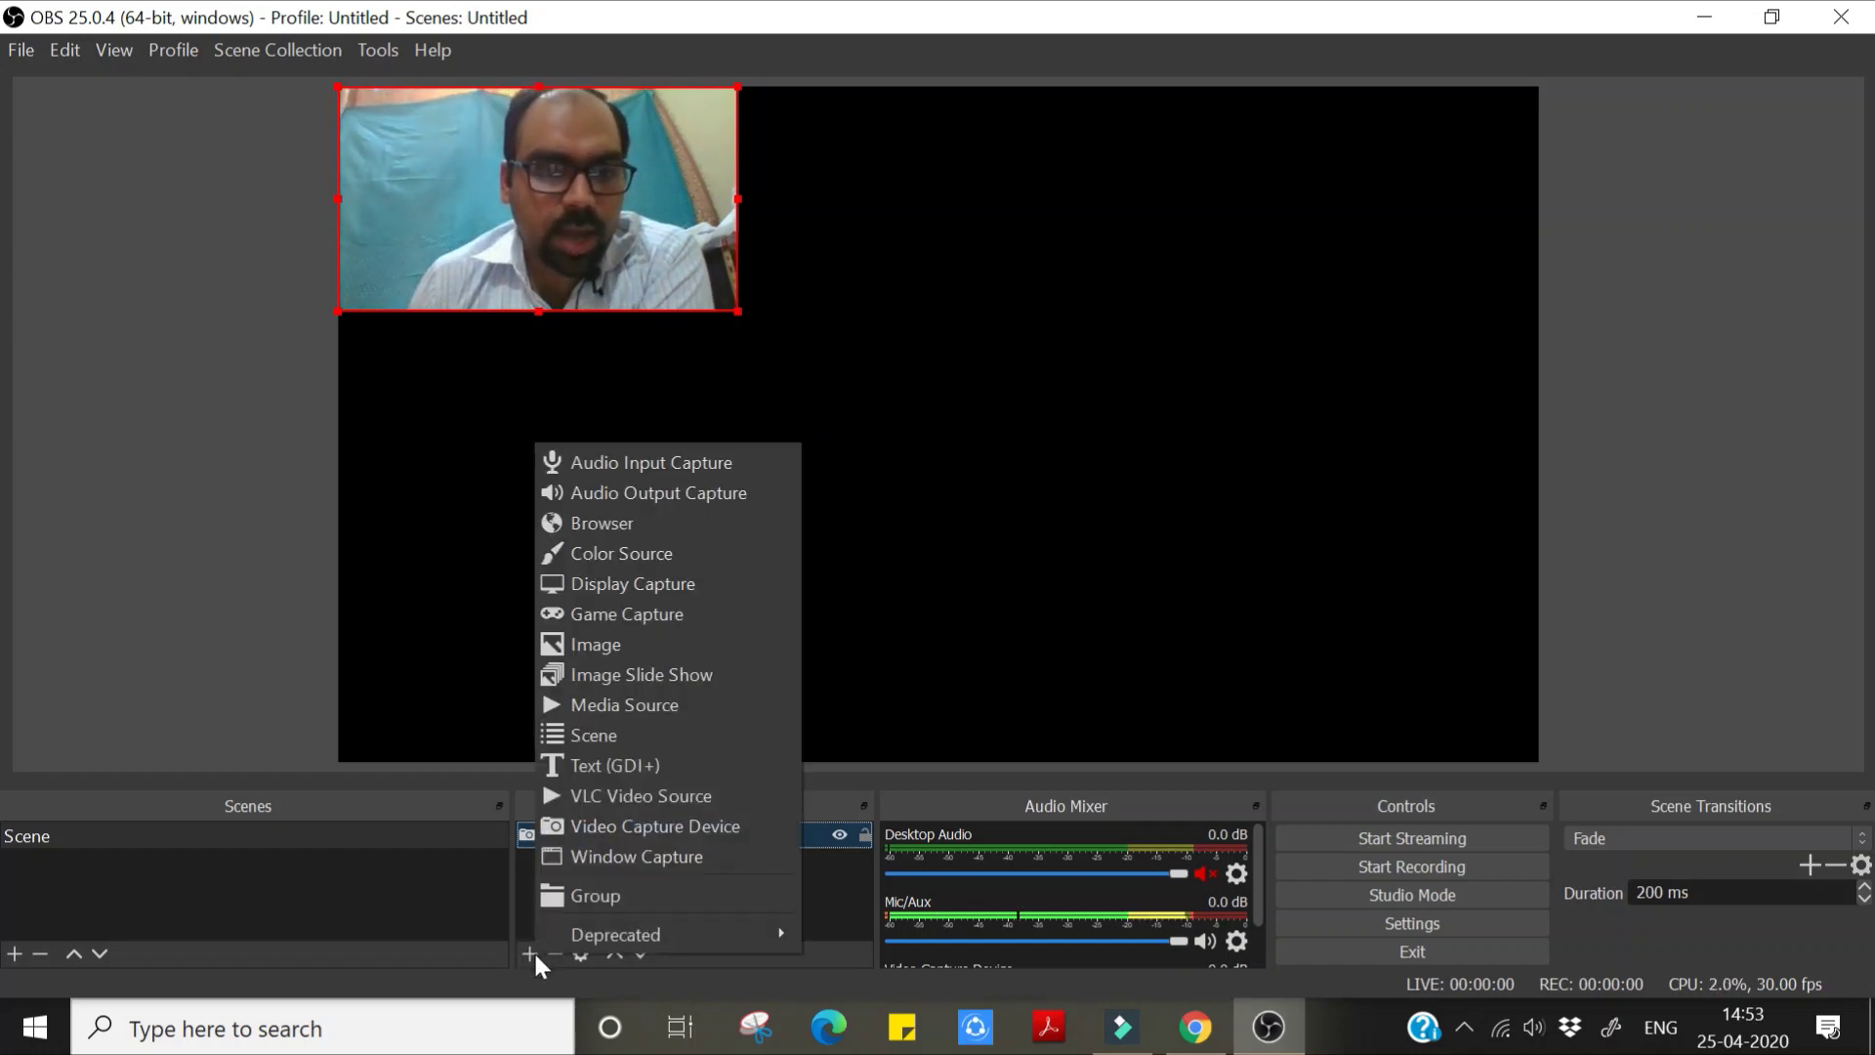
click(640, 586)
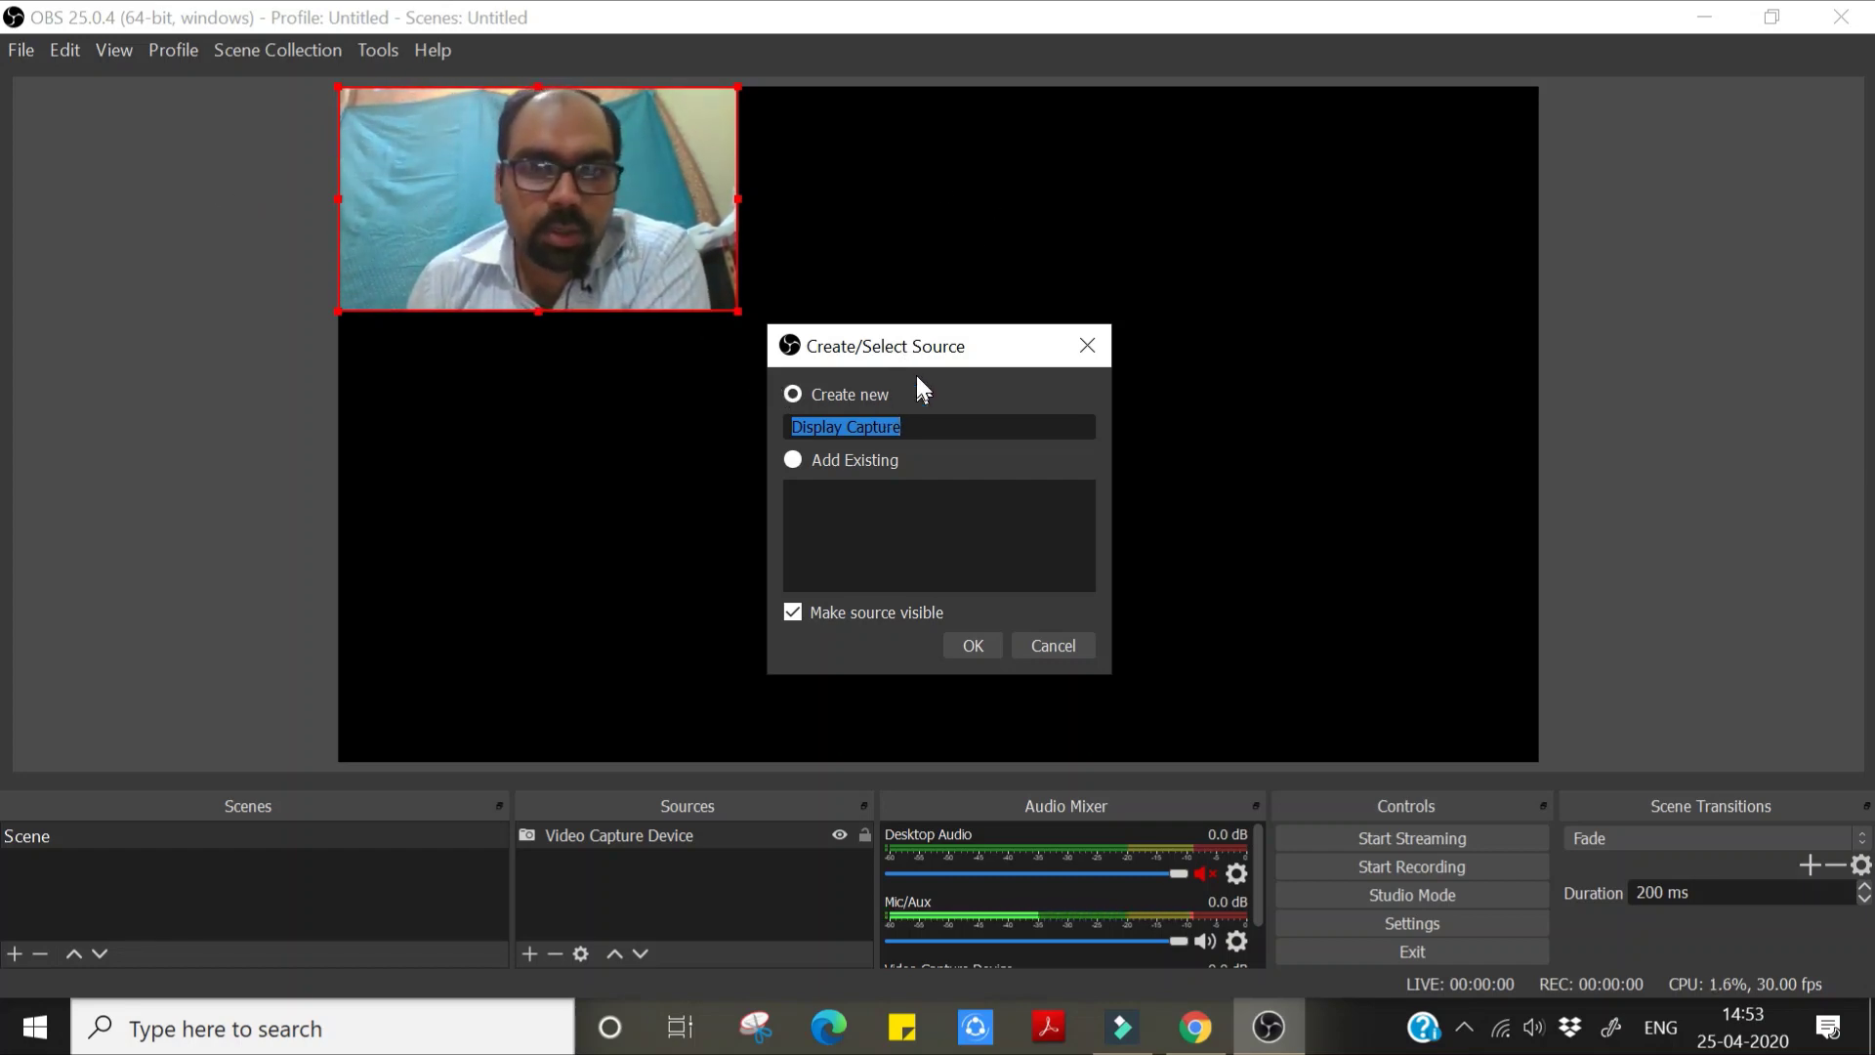
drag(889, 343, 493, 92)
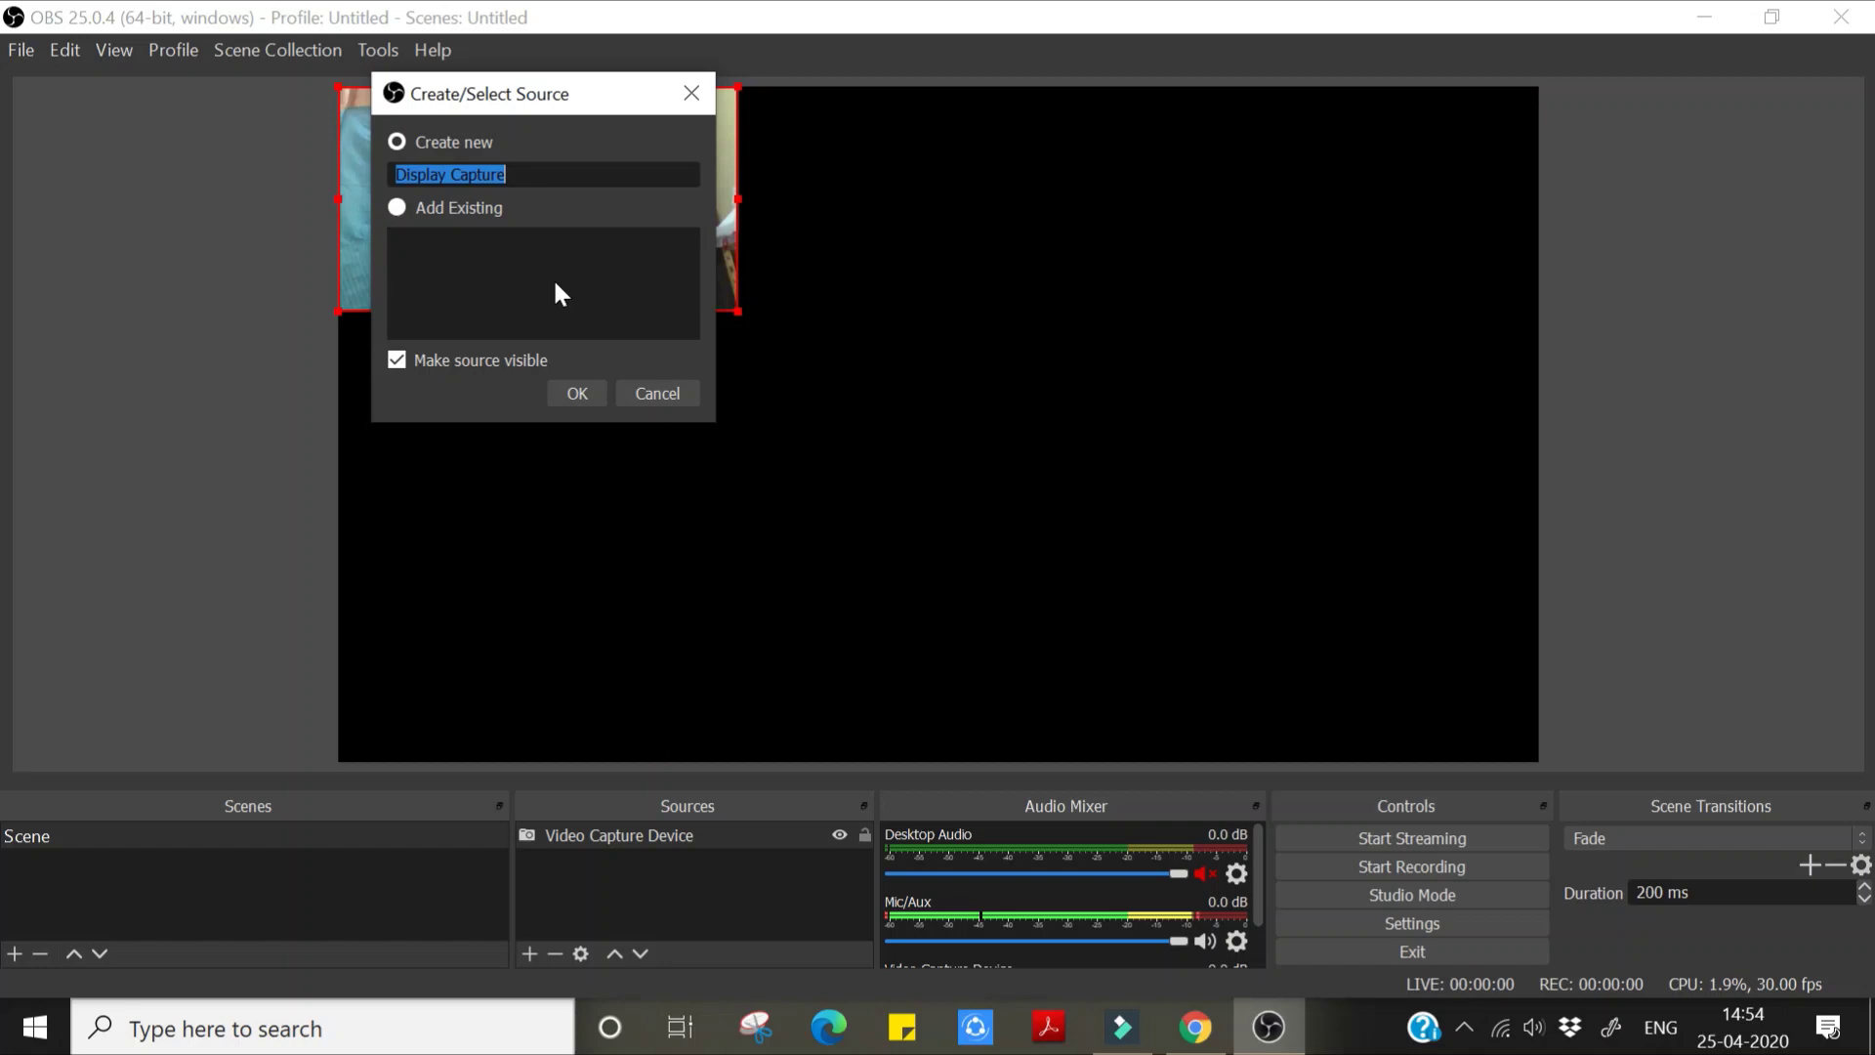
- Create the Display Capture source and accept its Display 1 properties
click(575, 392)
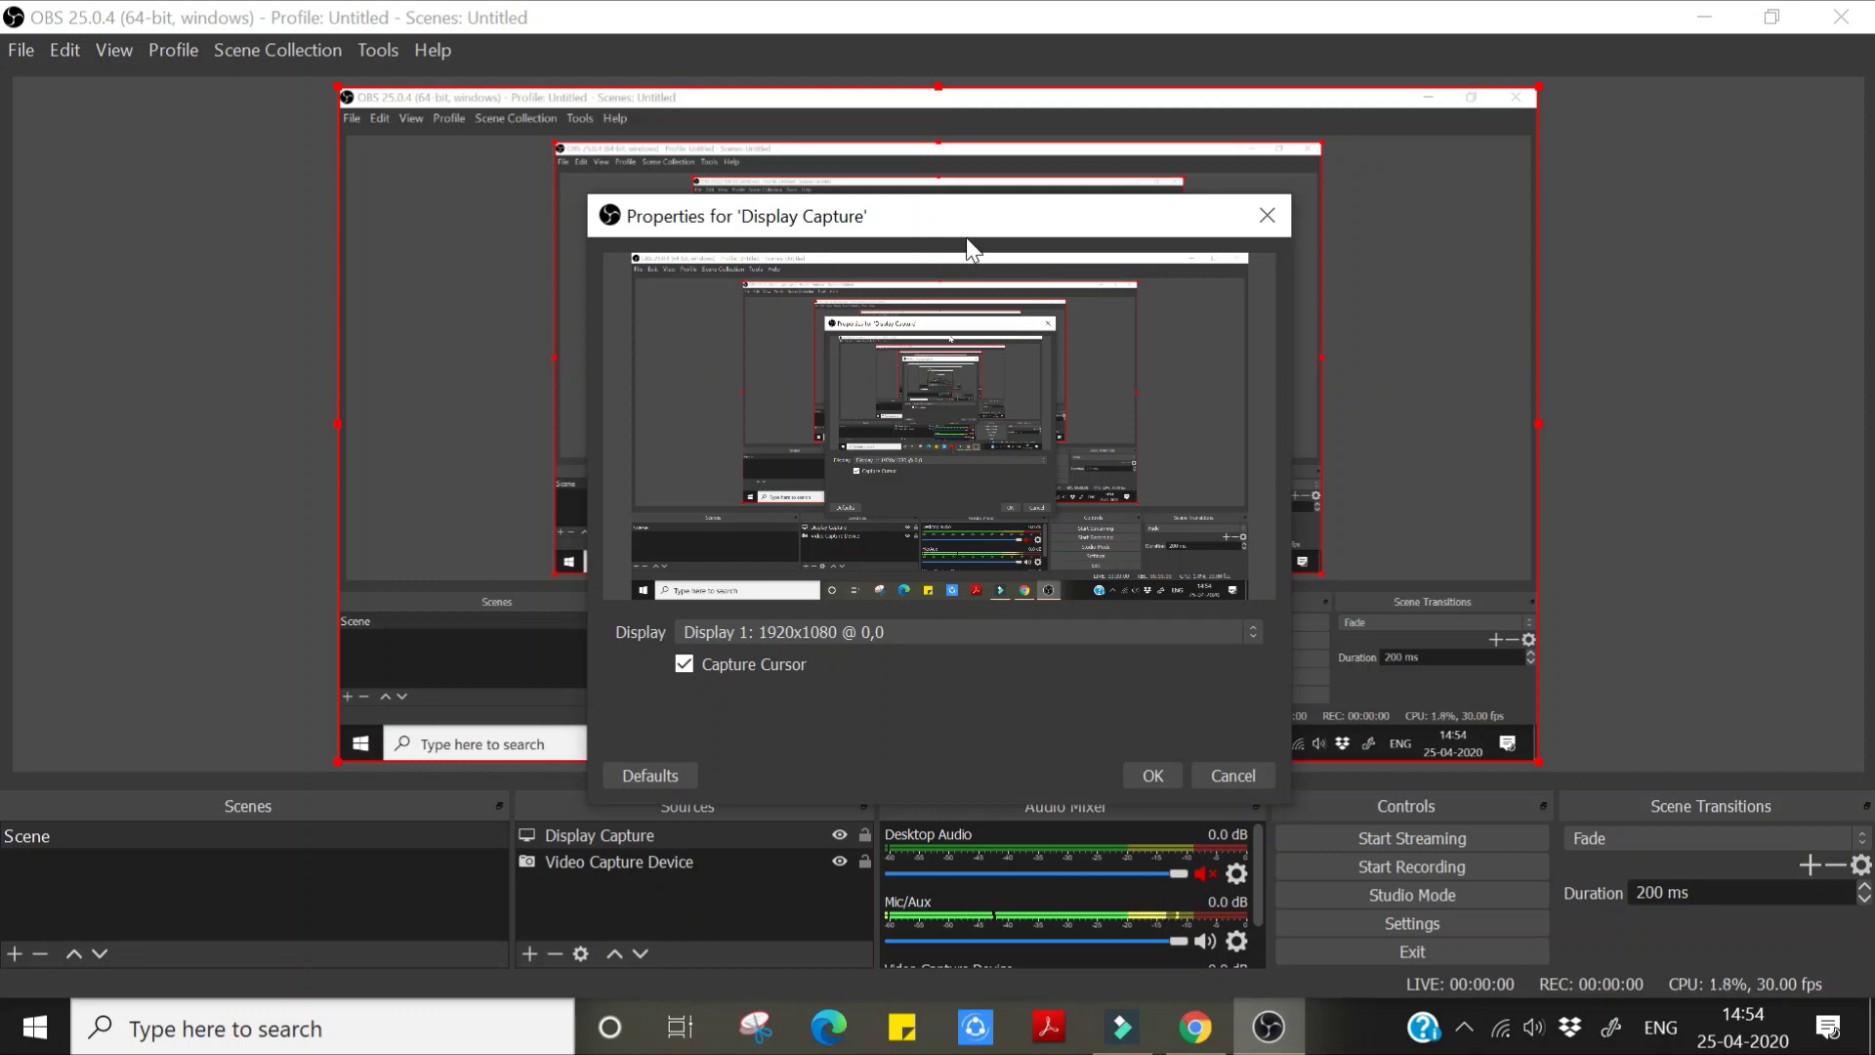
drag(963, 214, 944, 101)
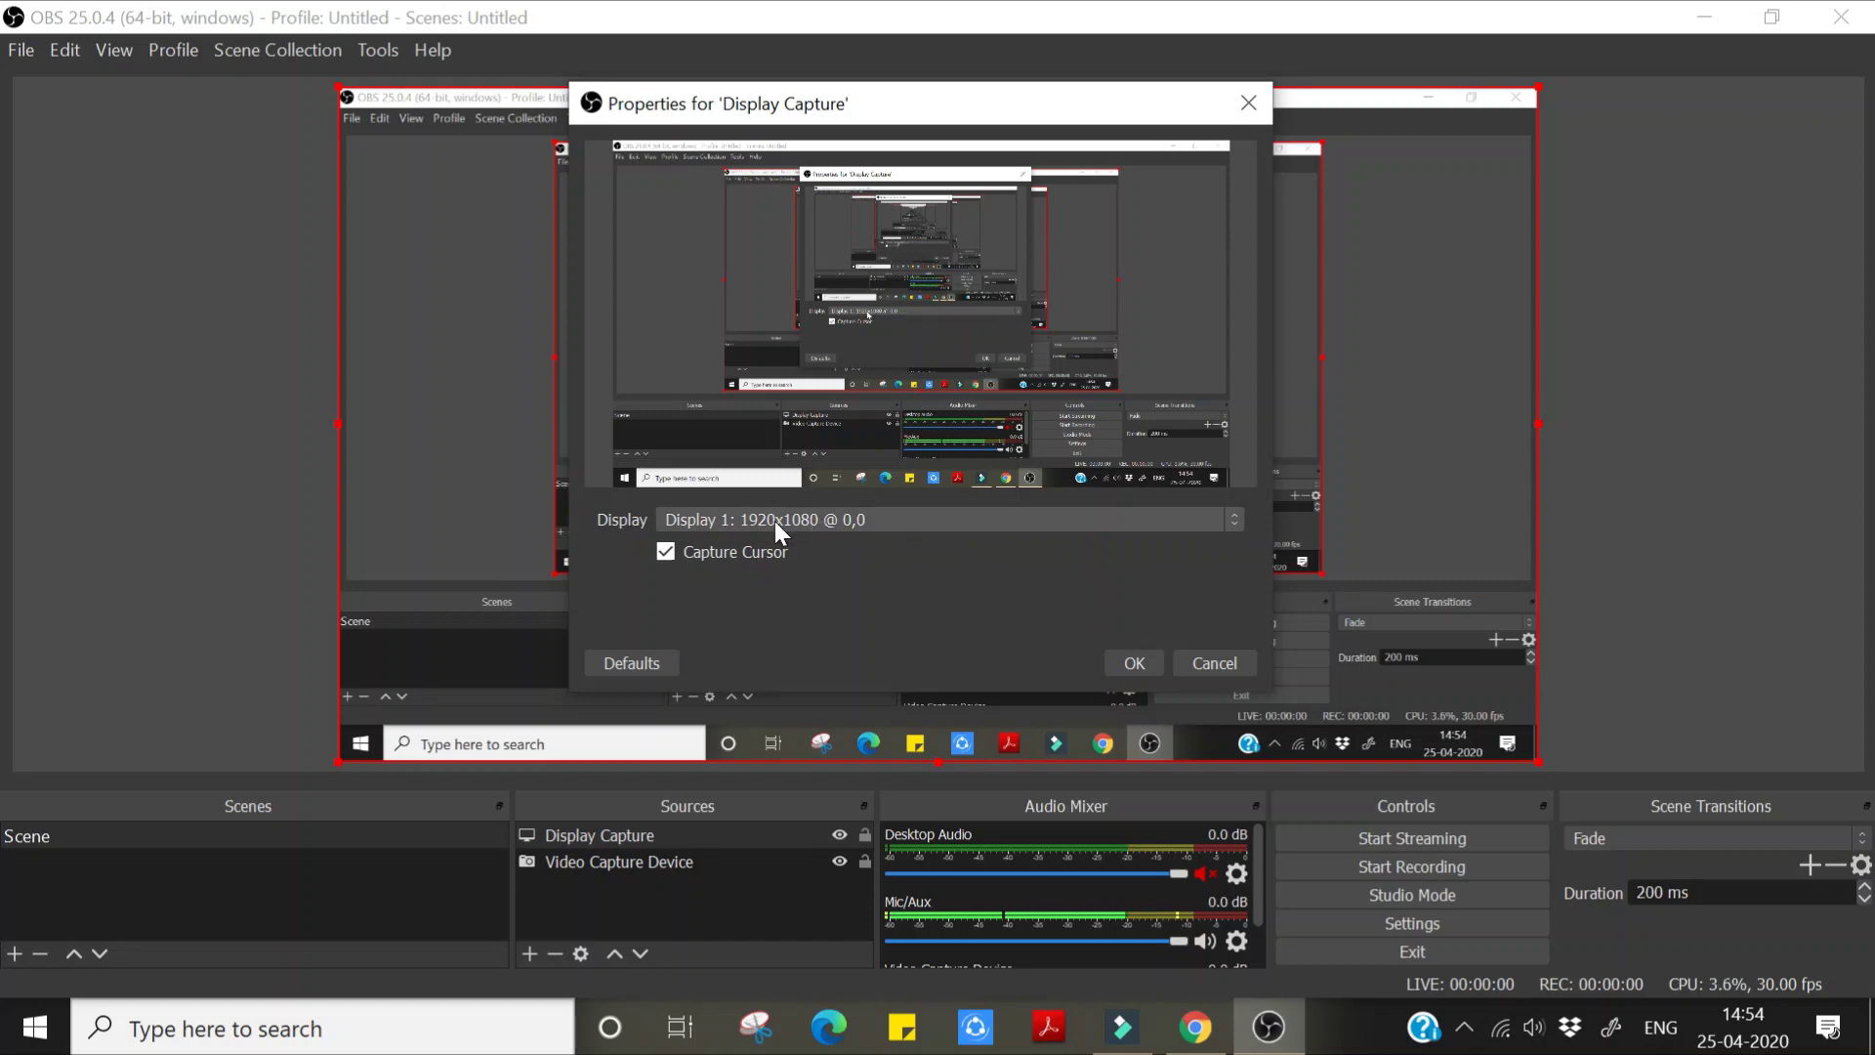
click(1131, 662)
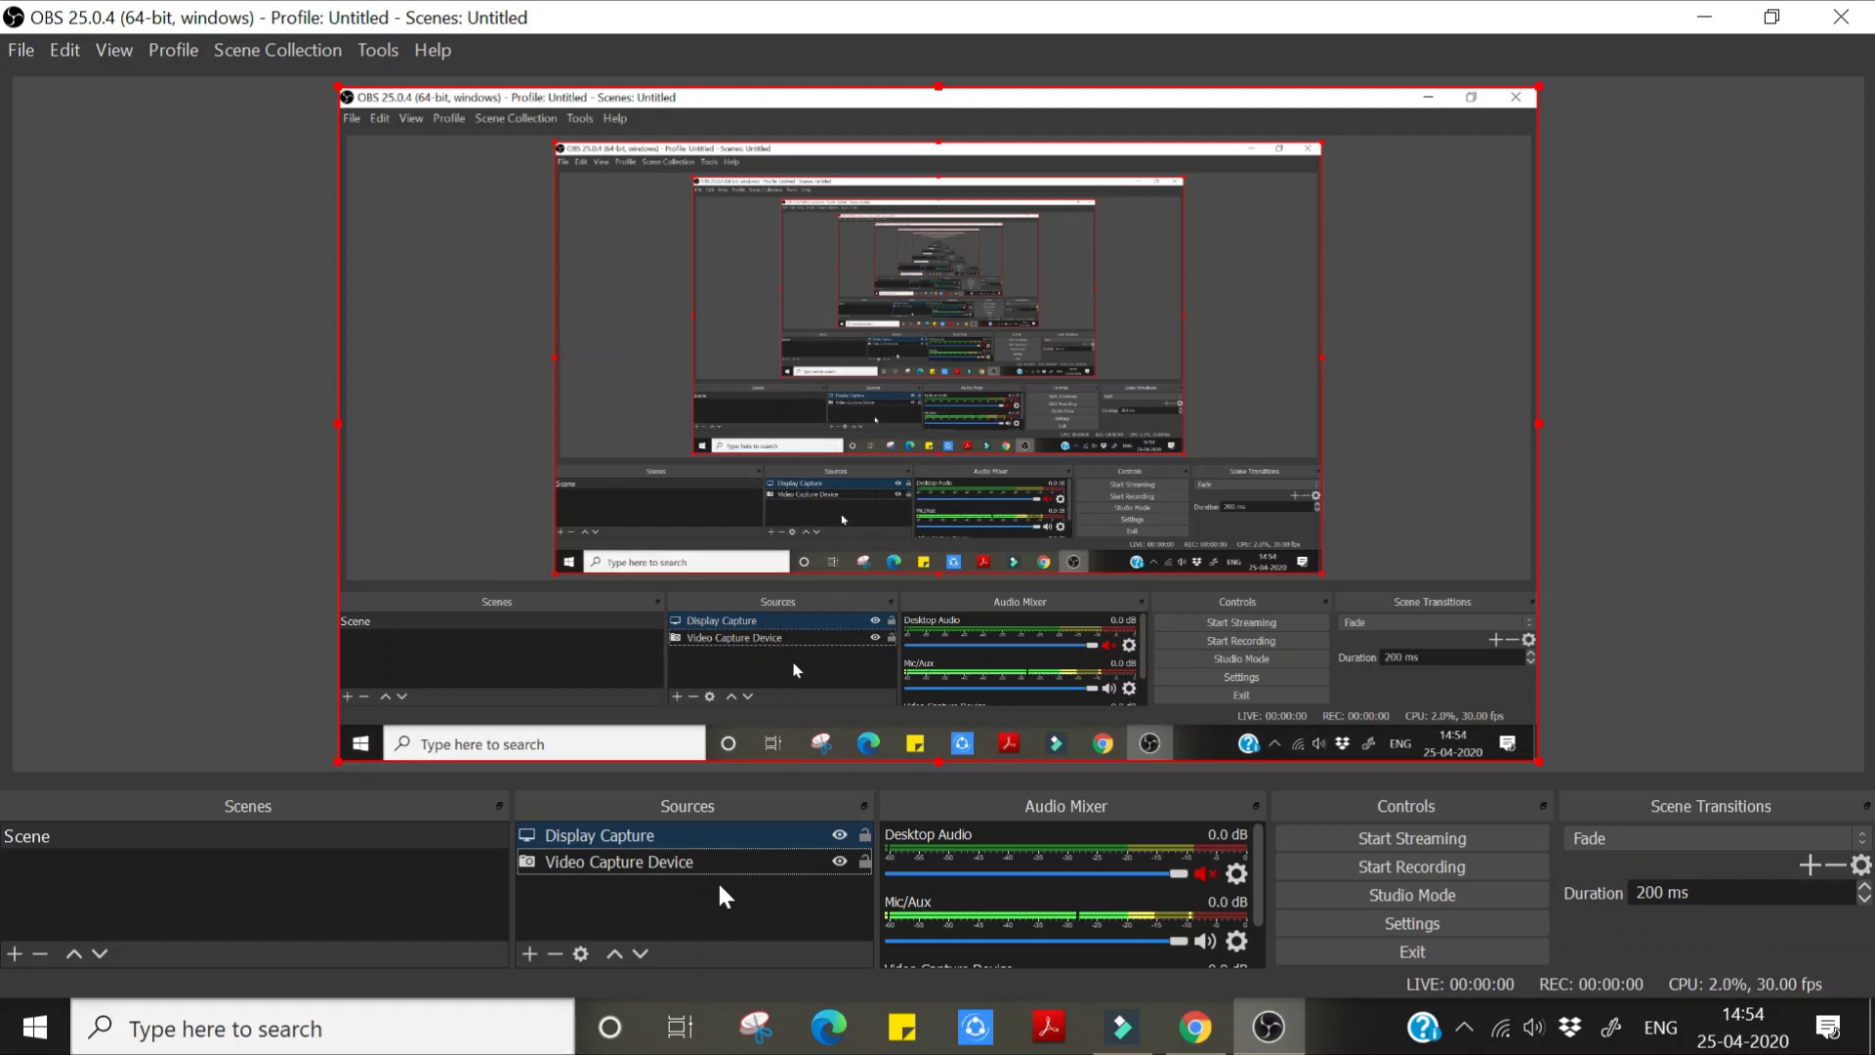
- Select the Video Capture Device and Display Capture sources in the Sources list
click(590, 857)
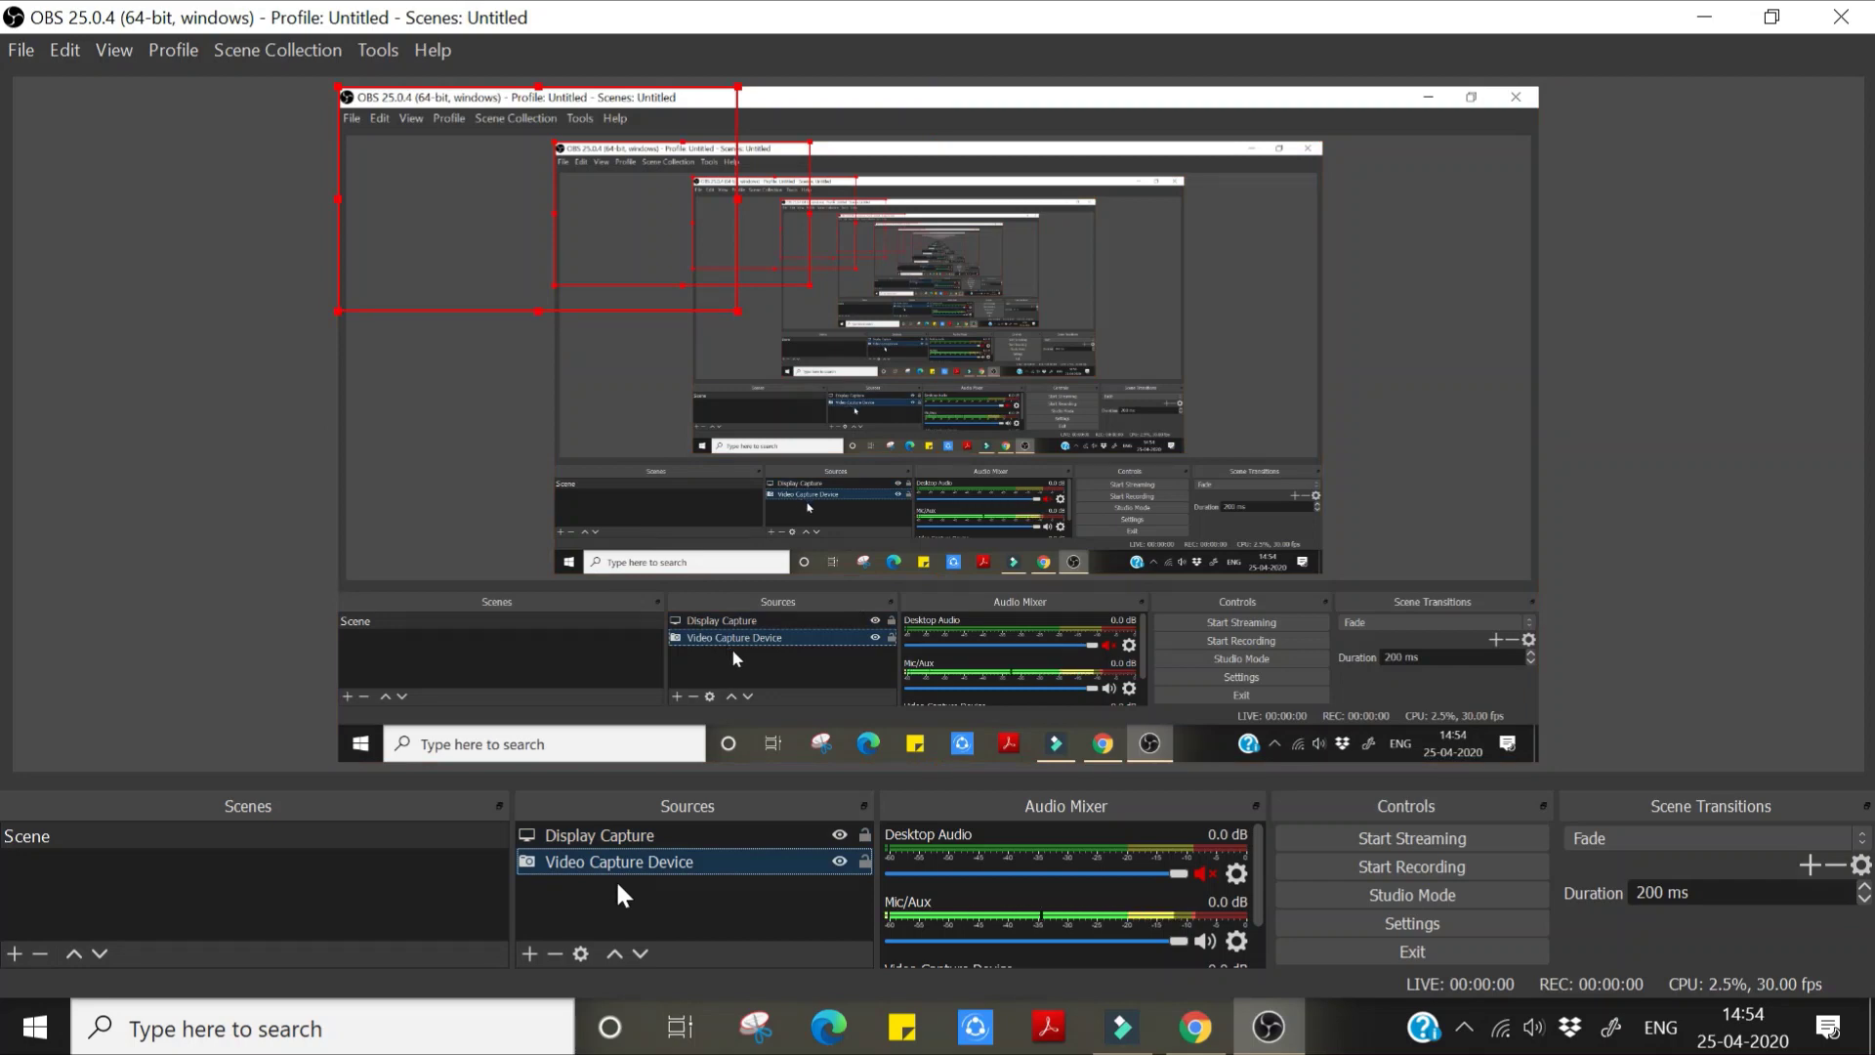
click(617, 836)
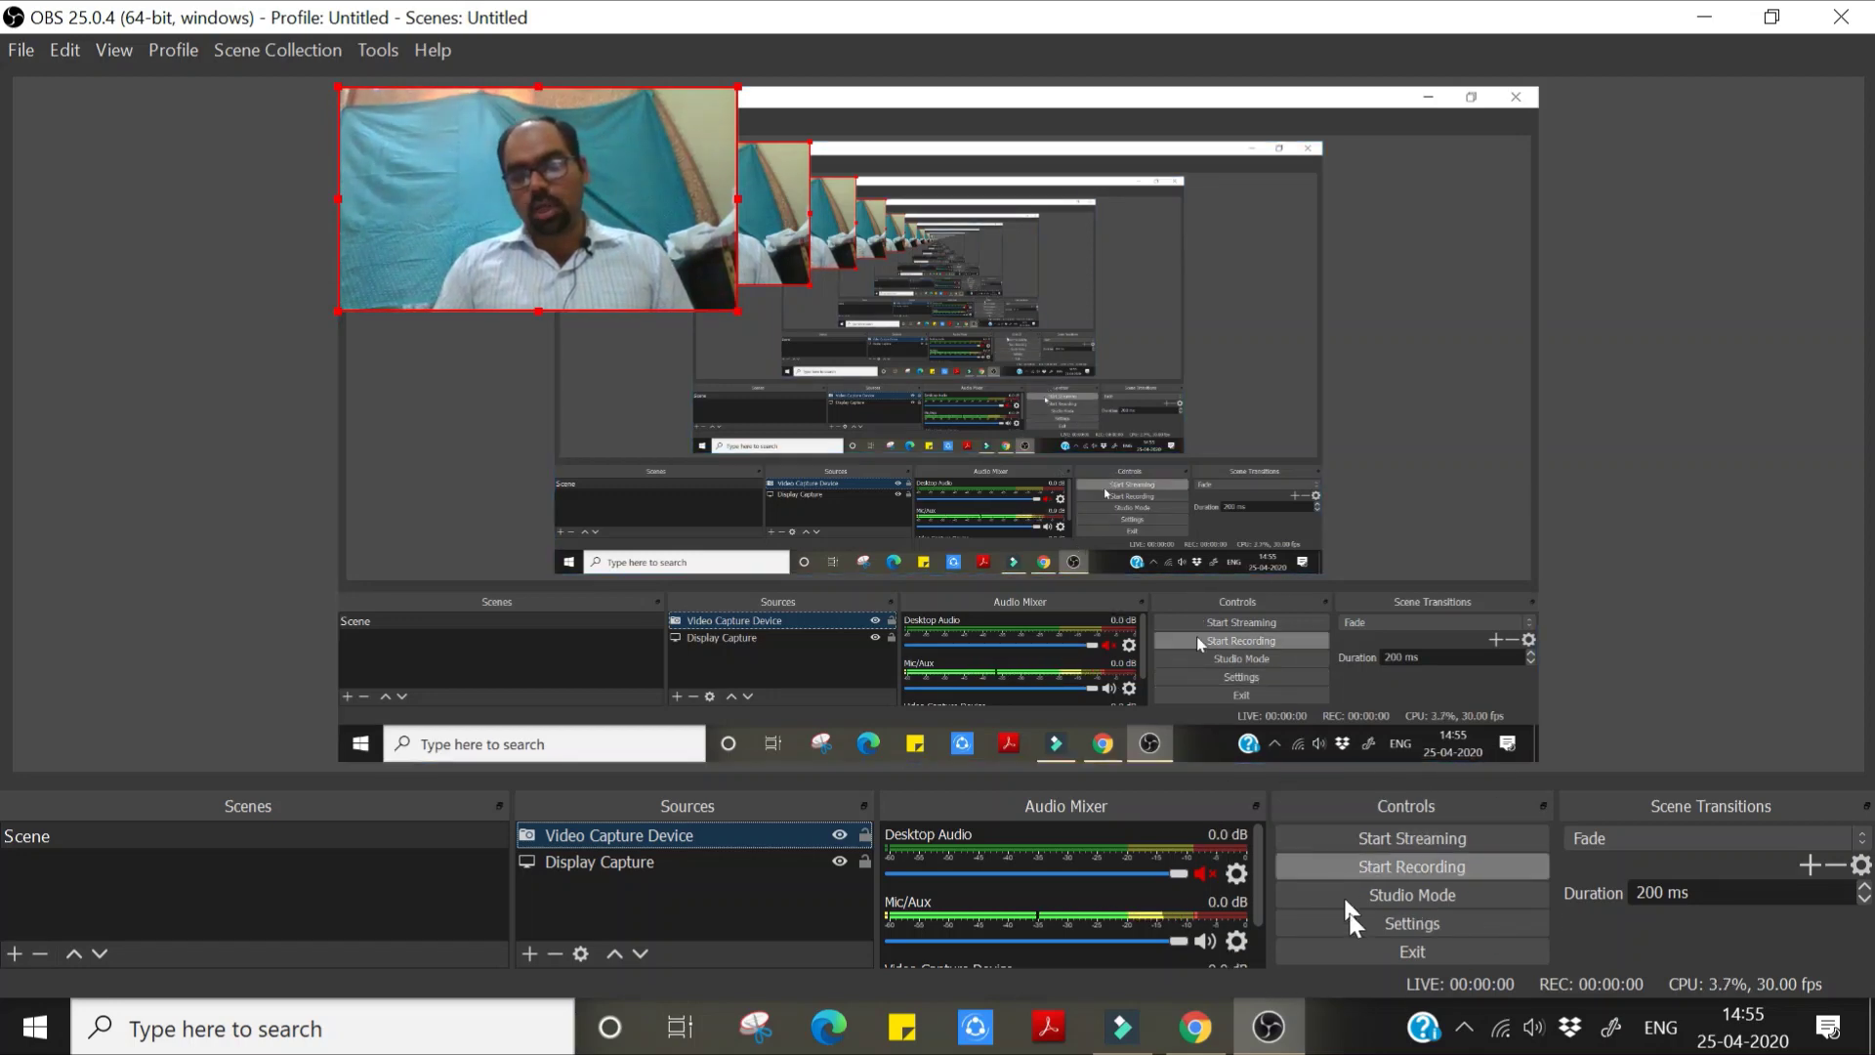
- Set the Stream settings to YouTube with the stream key entered, and save
click(1434, 924)
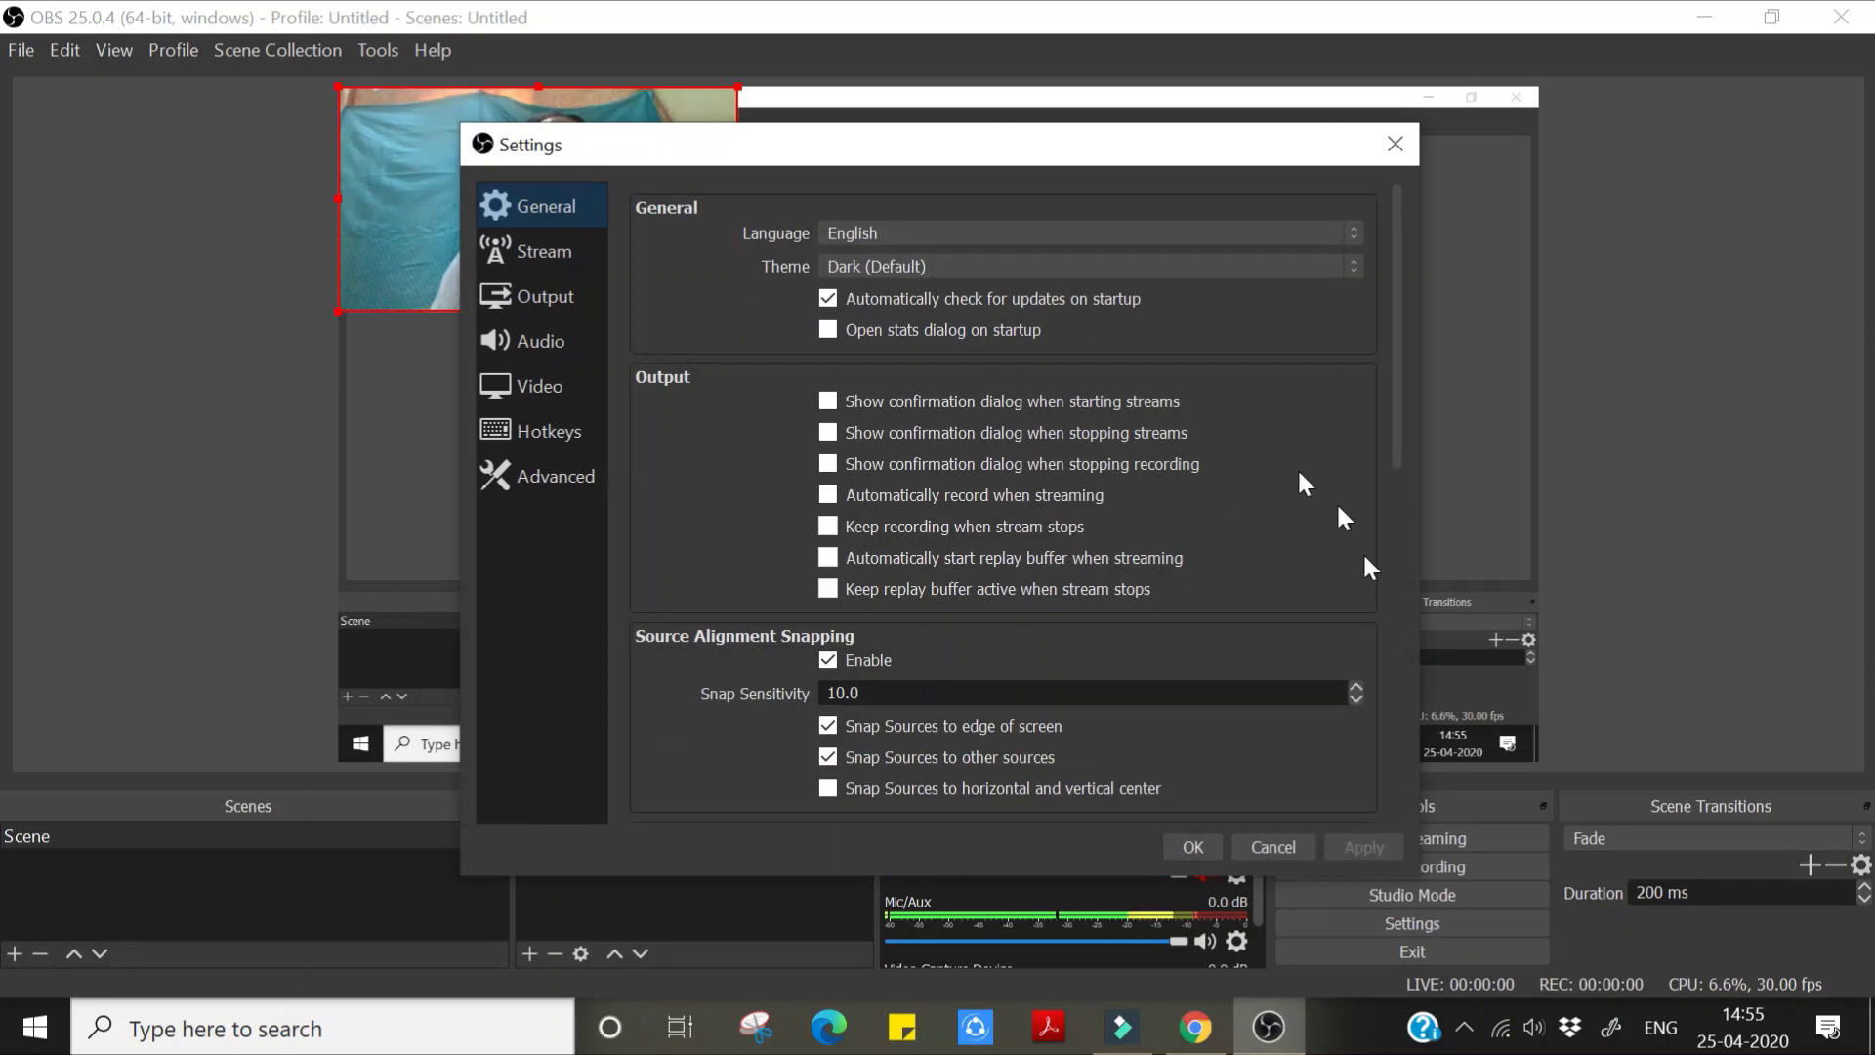
click(544, 256)
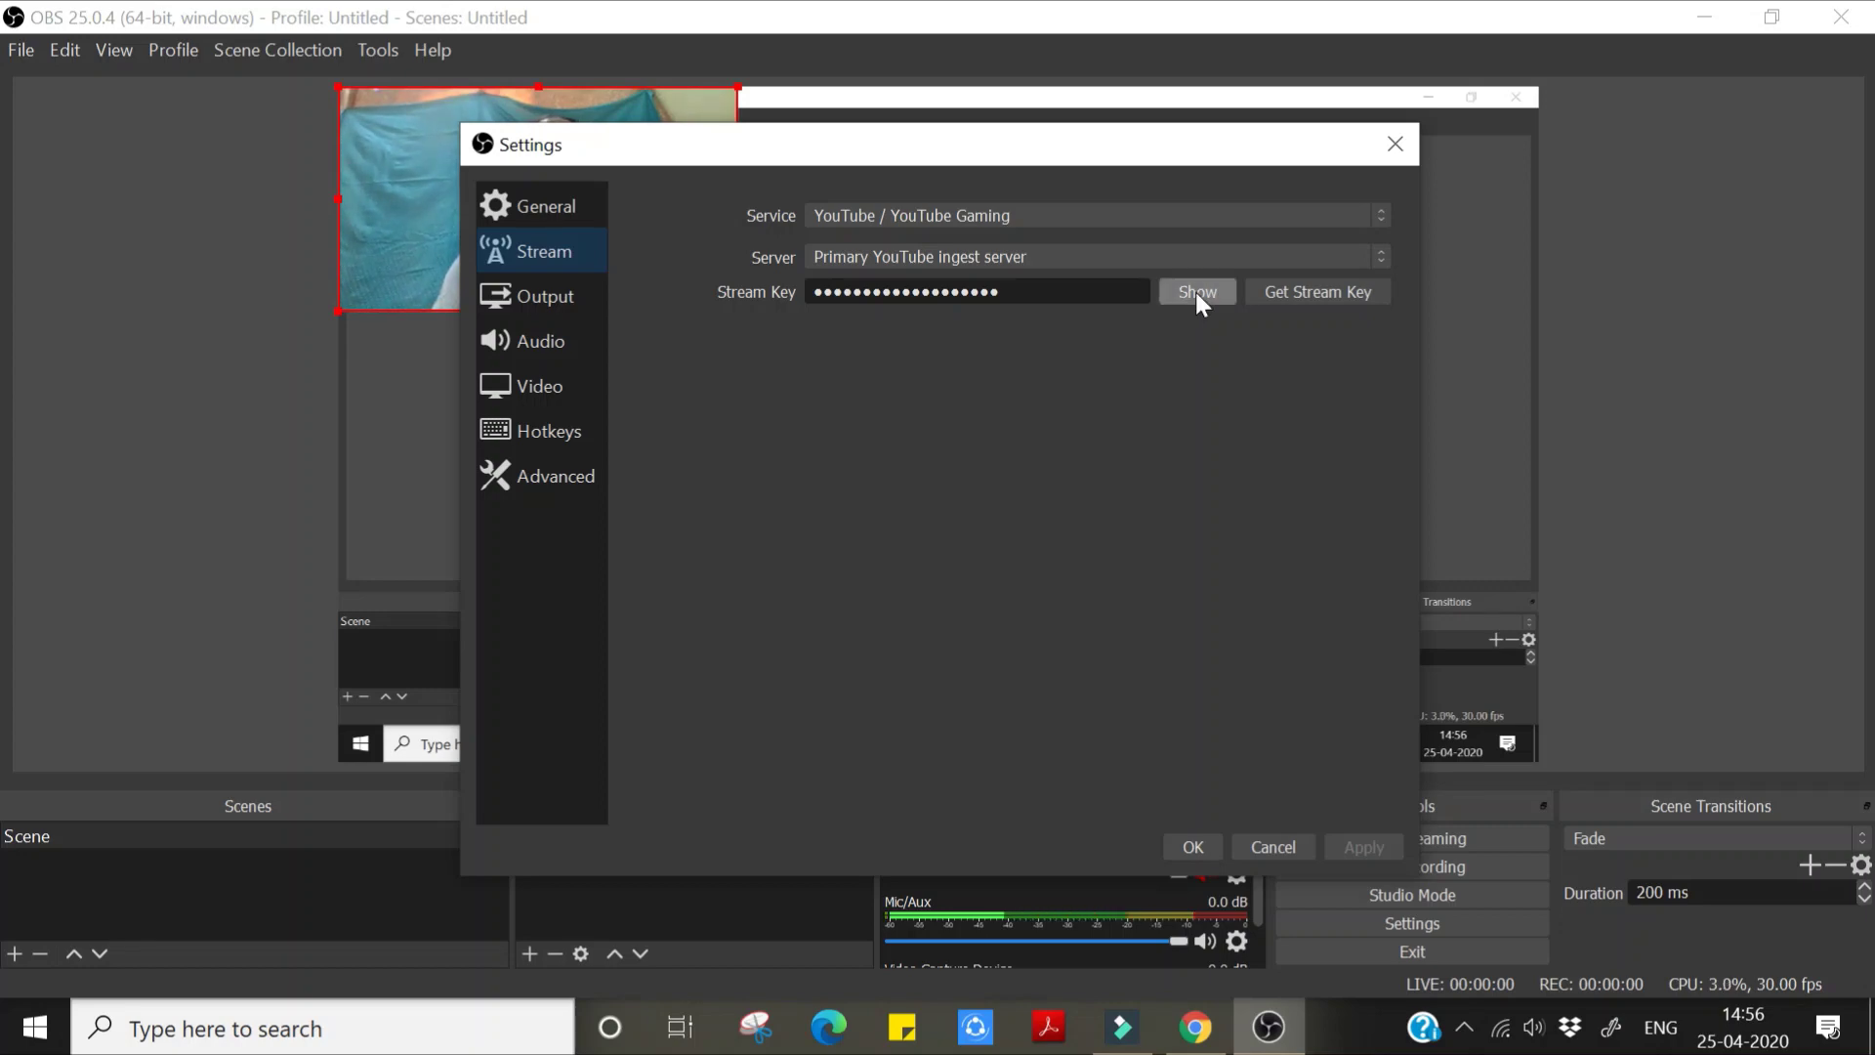
drag(1039, 291, 686, 326)
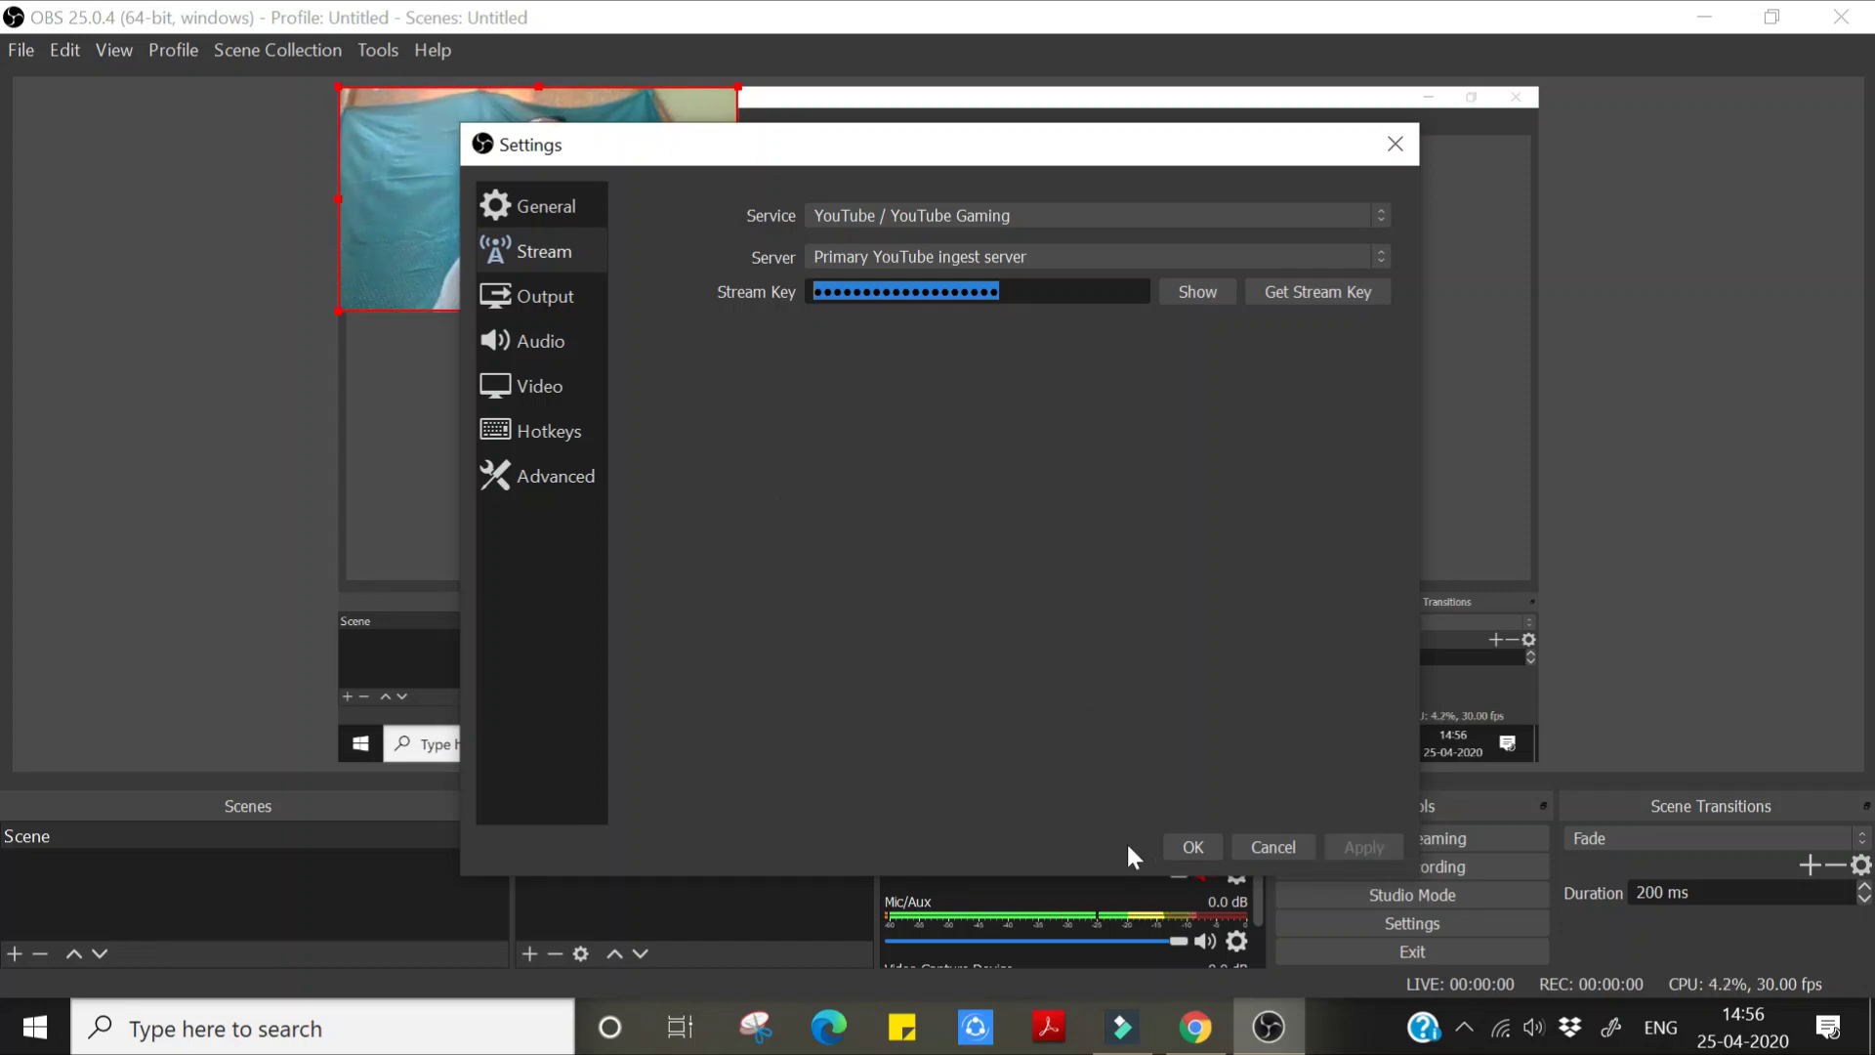
click(1396, 144)
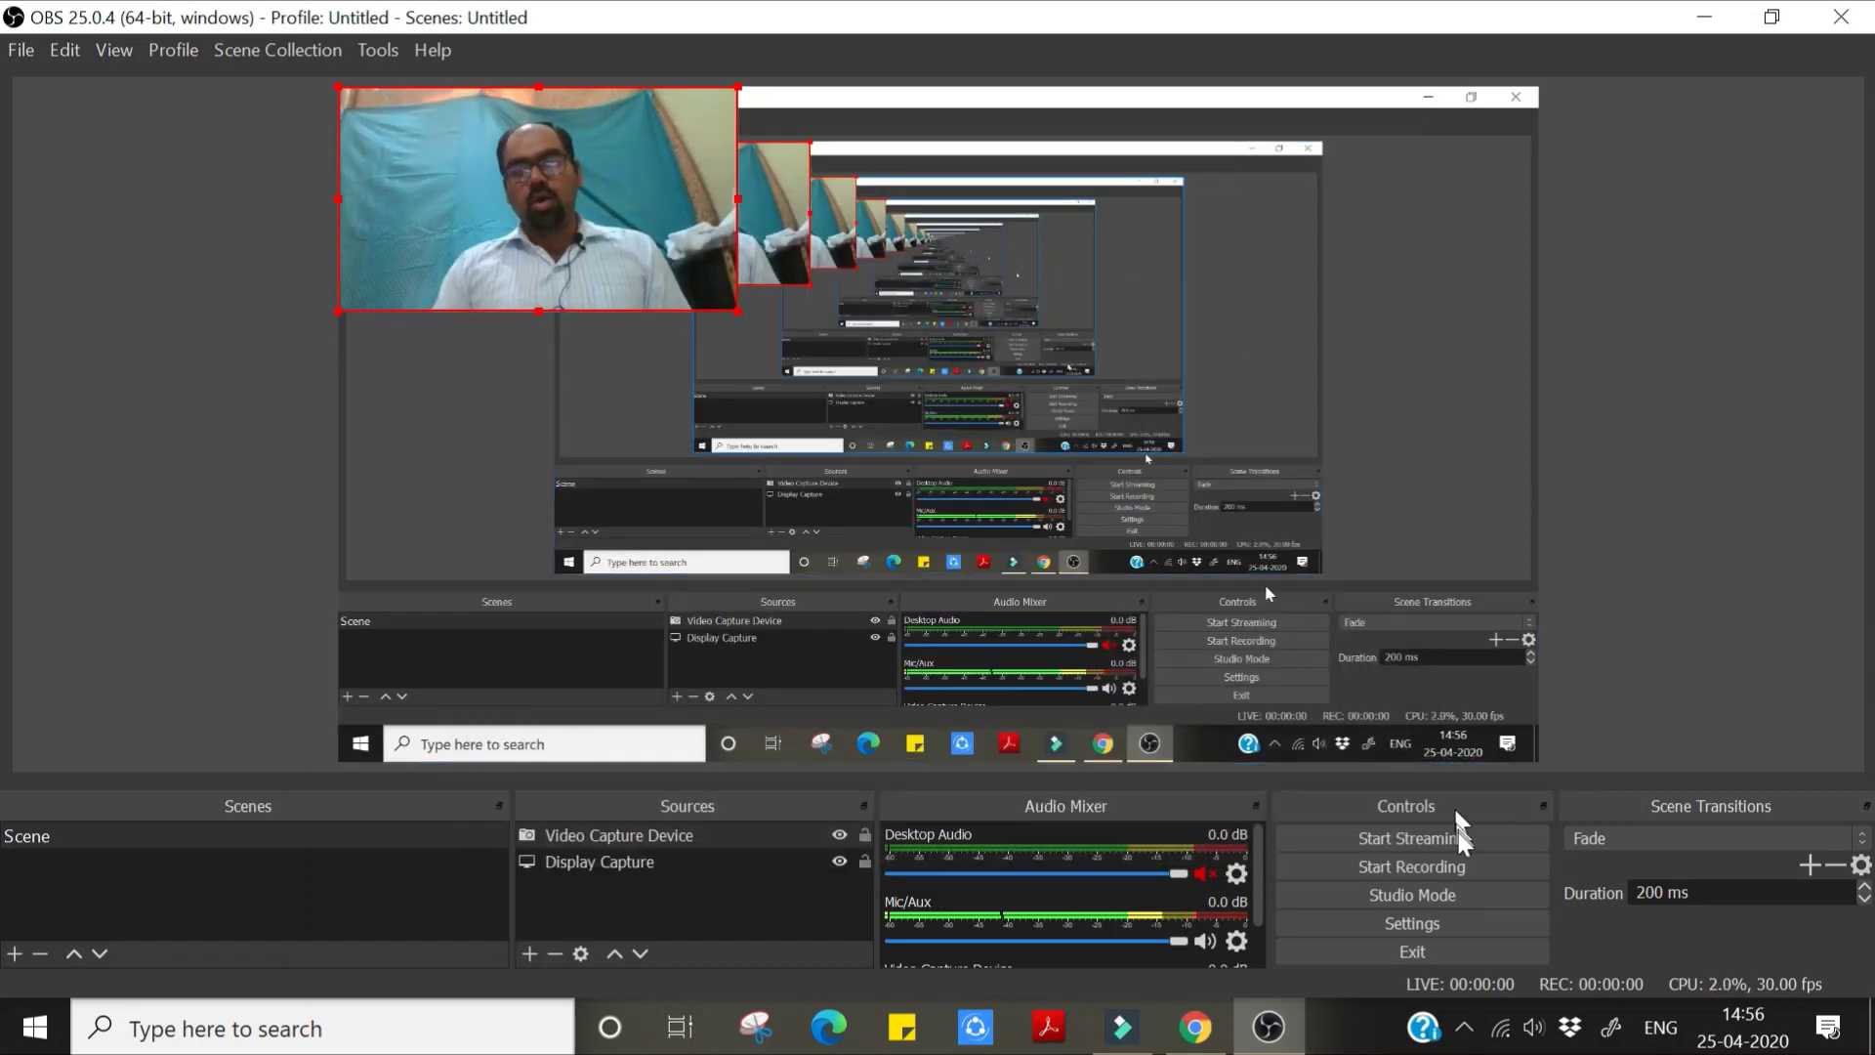
- Stream the scene live to YouTube for about 14 seconds, then stop the stream
click(1428, 842)
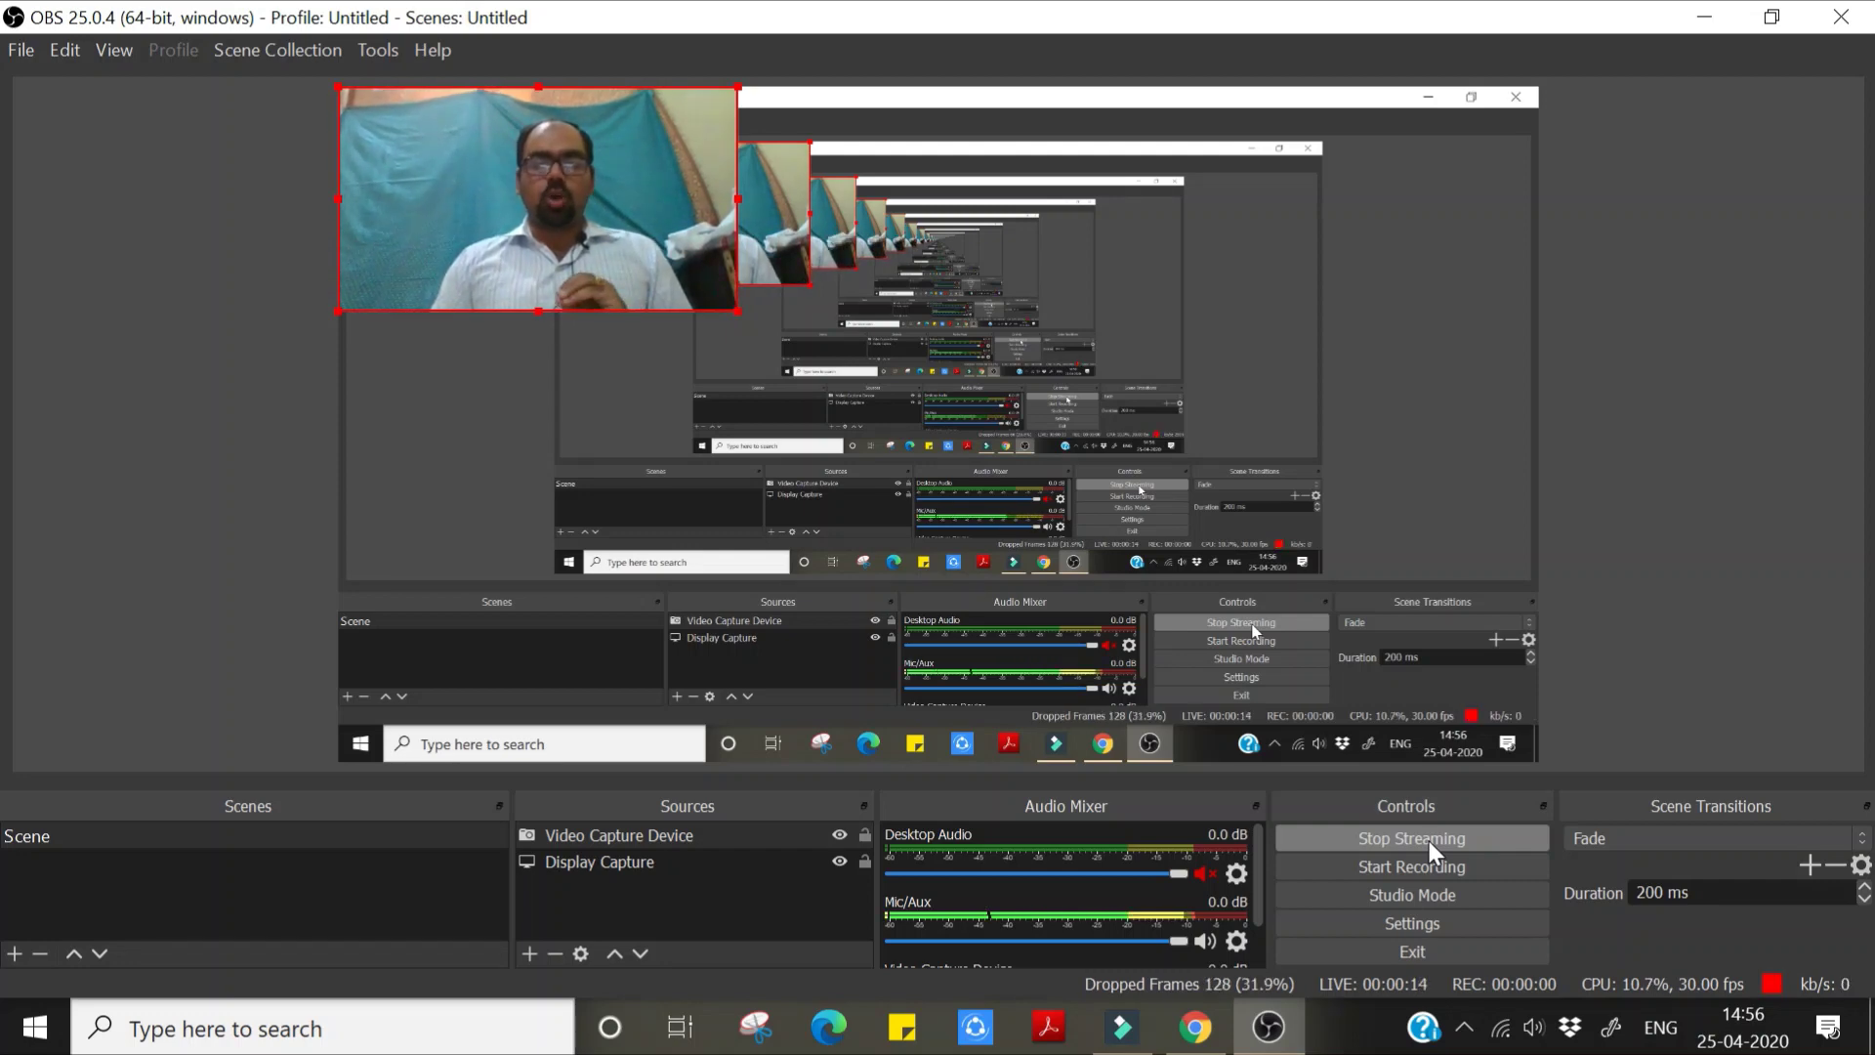
click(1428, 841)
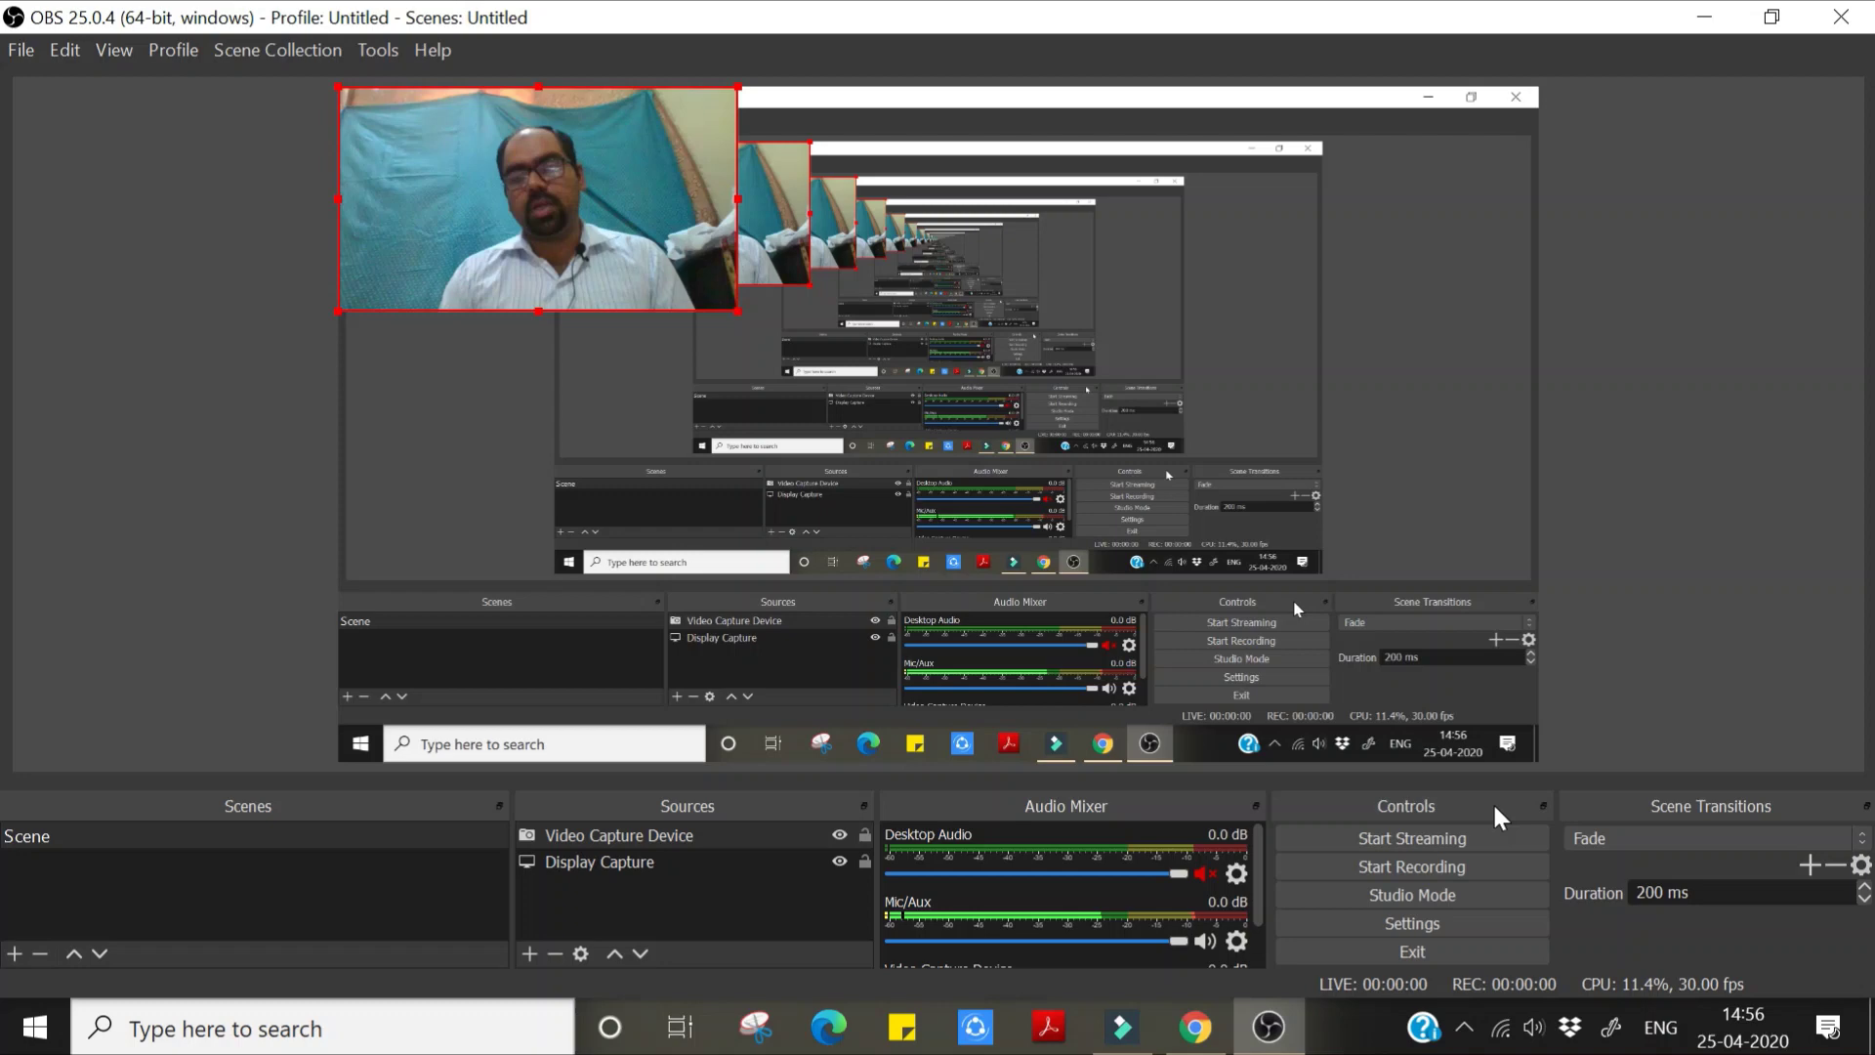